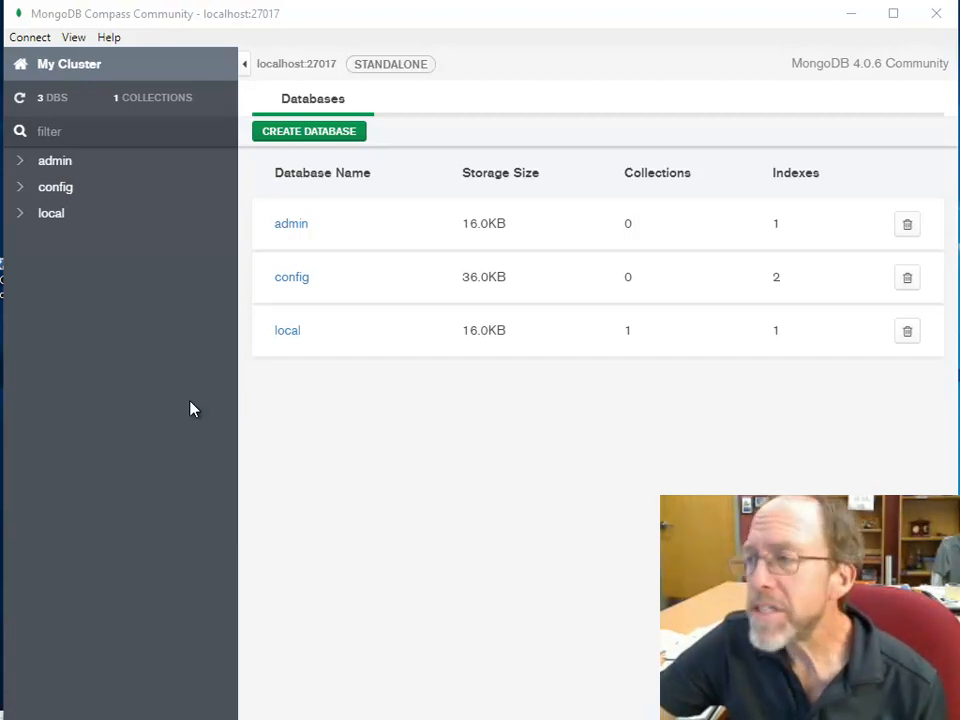
# Create a database named RestaurantMenus with a first collection named ChilisMenu, and open that collection.
pyautogui.click(300, 133)
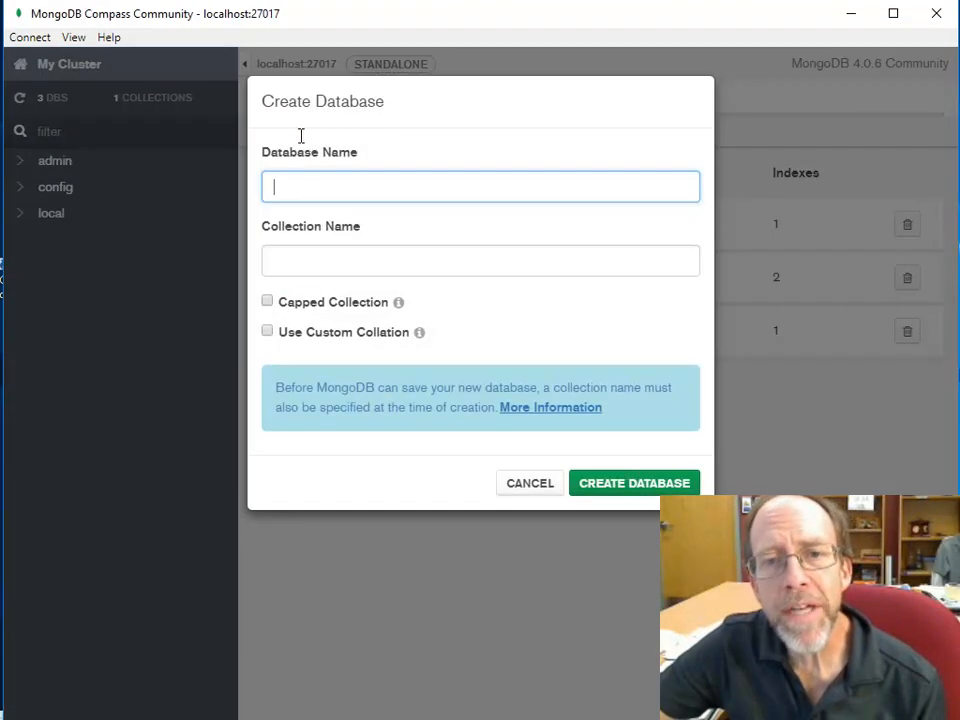
pyautogui.write('R')
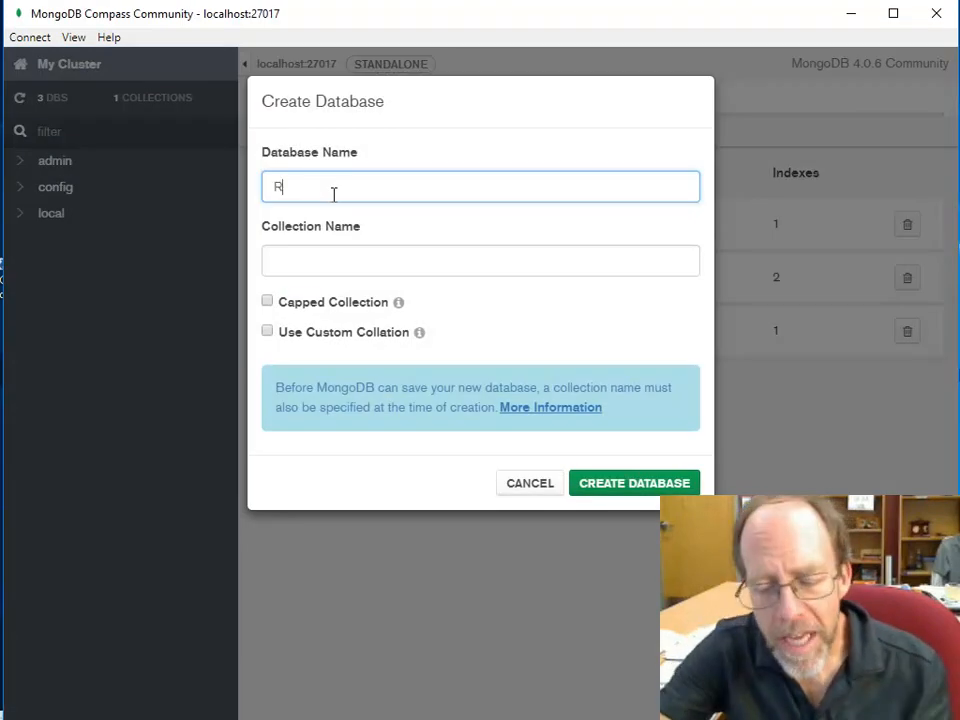
pyautogui.write('estaurant')
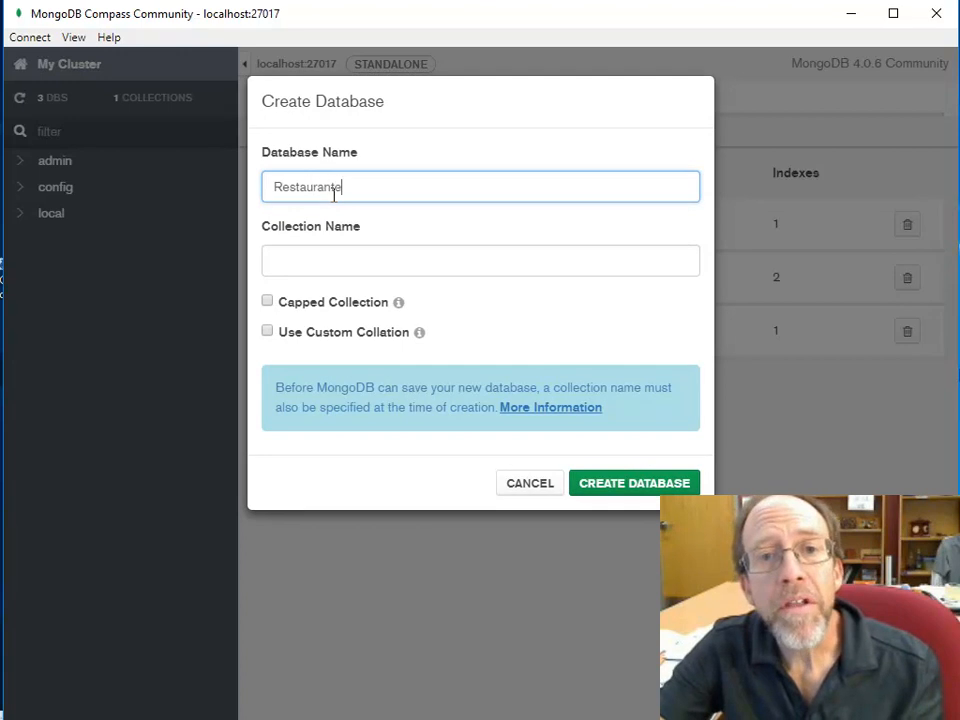
pyautogui.write('Menu')
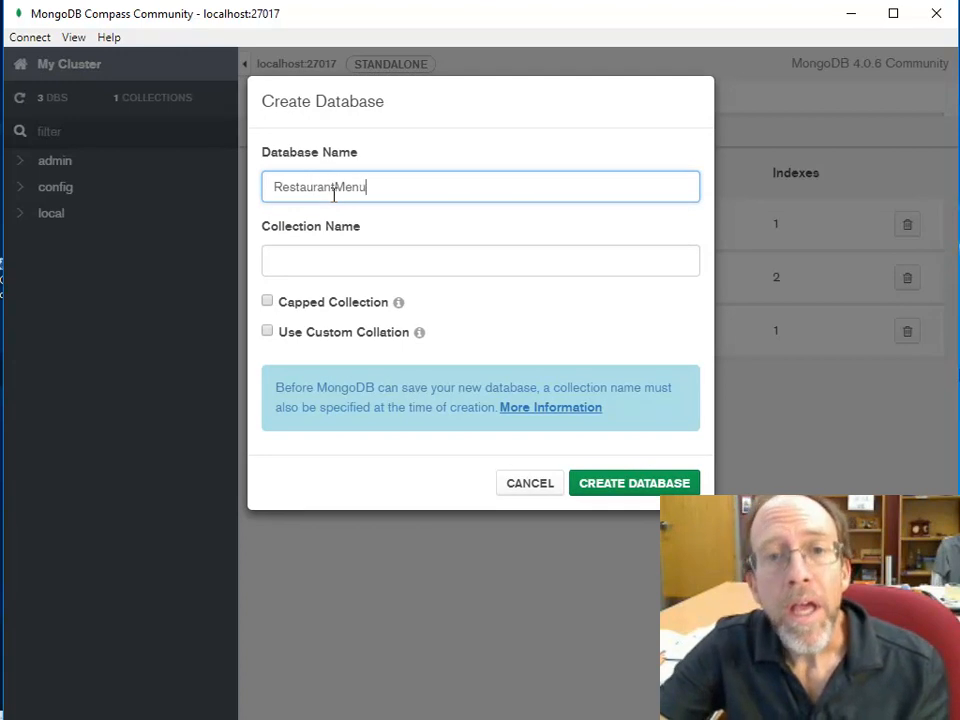
pyautogui.press('Tab')
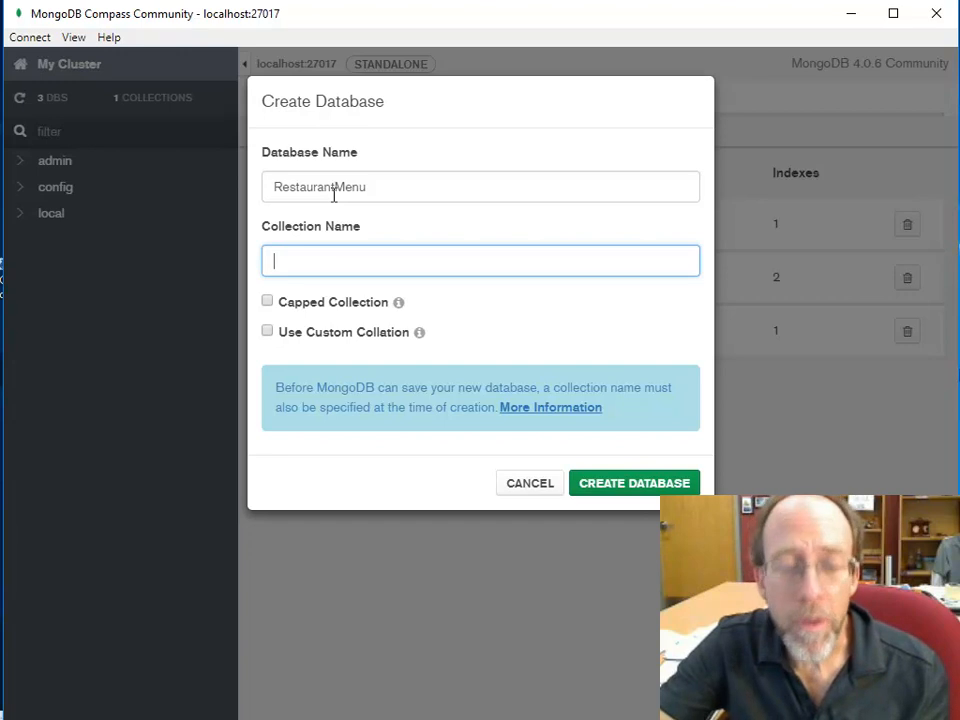
pyautogui.write('ChilisMenu')
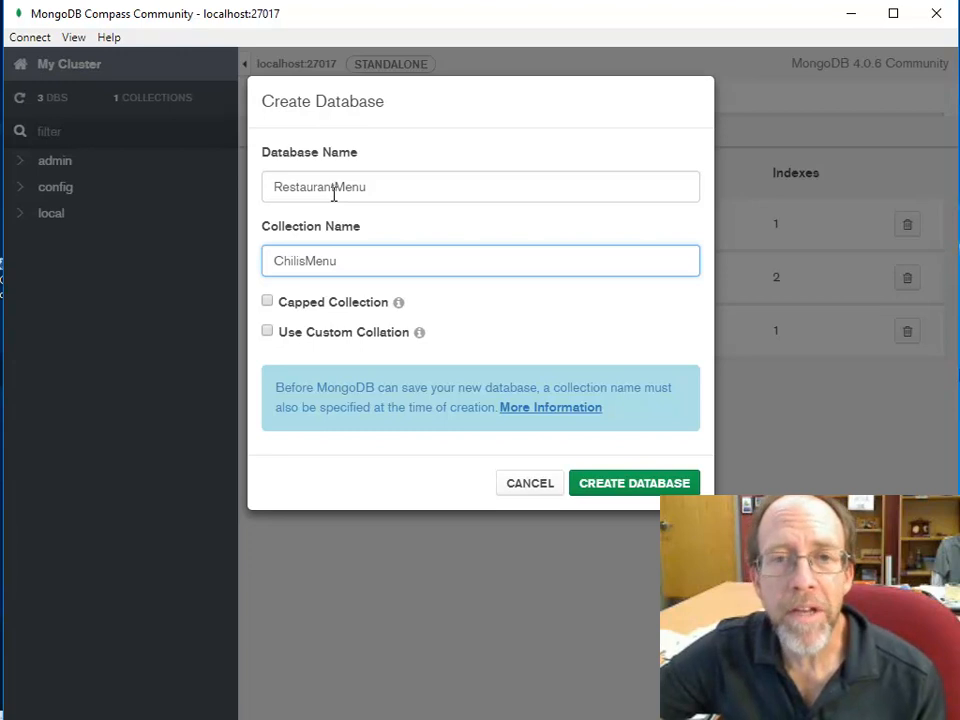
pyautogui.click(382, 194)
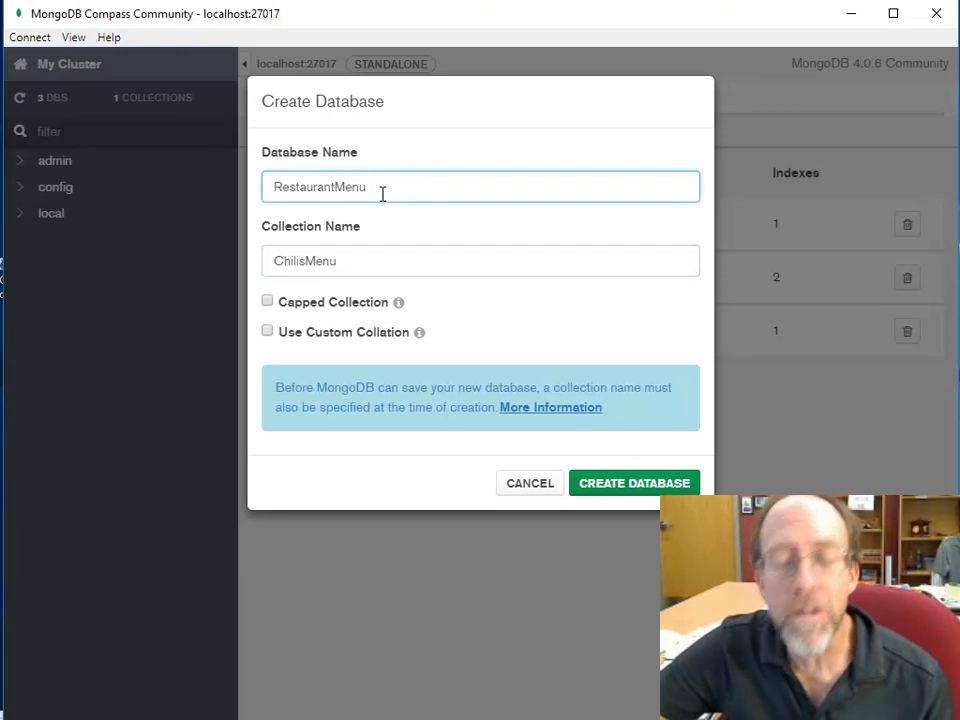
pyautogui.write('s')
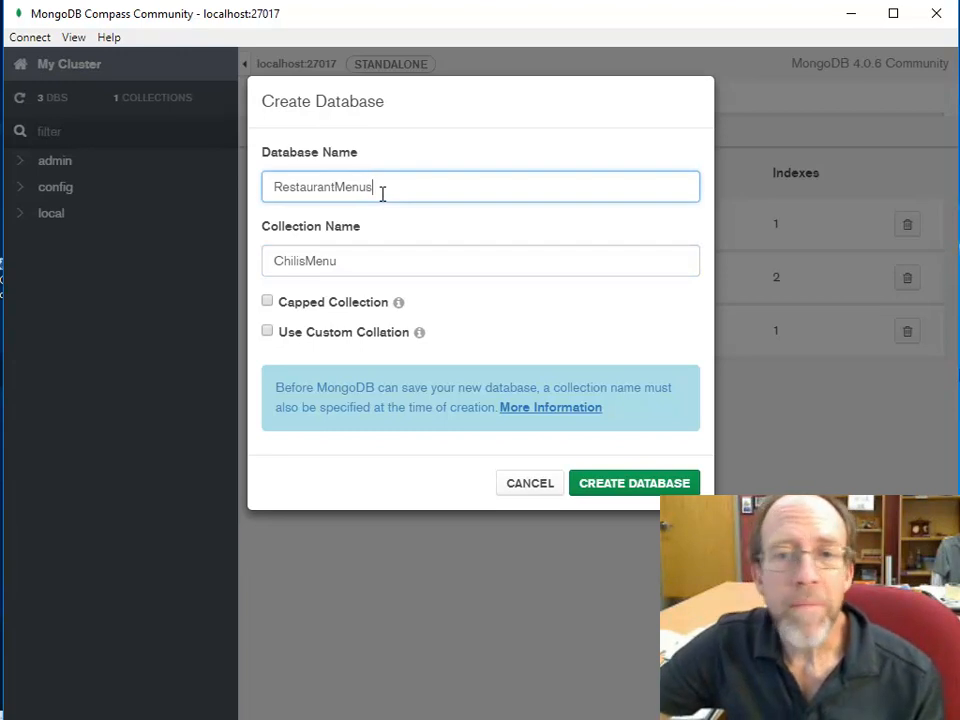
pyautogui.click(634, 493)
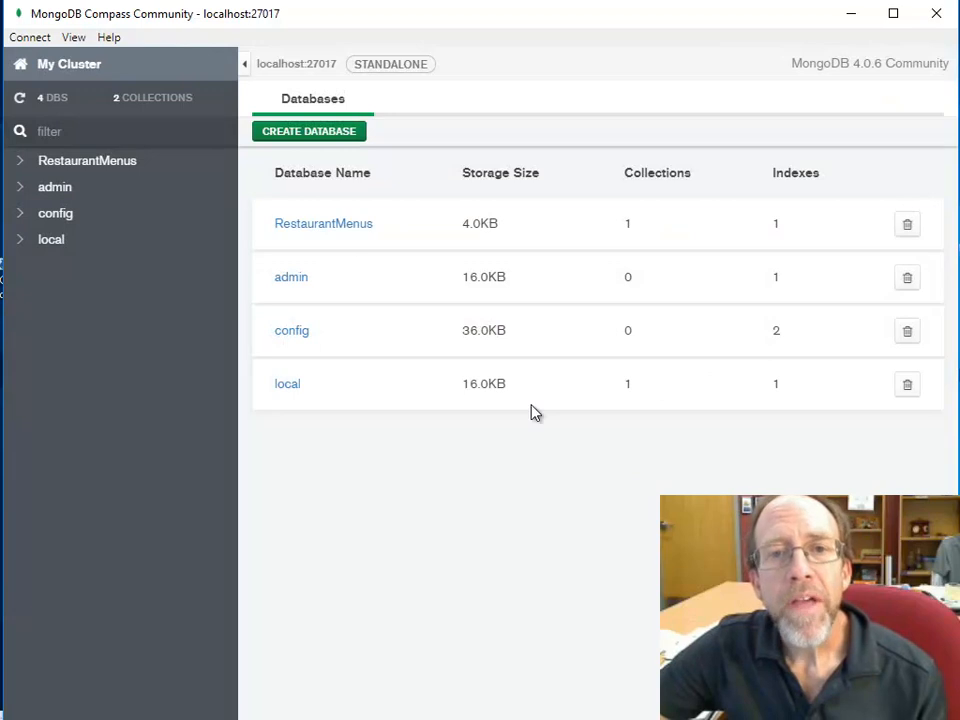
pyautogui.click(328, 226)
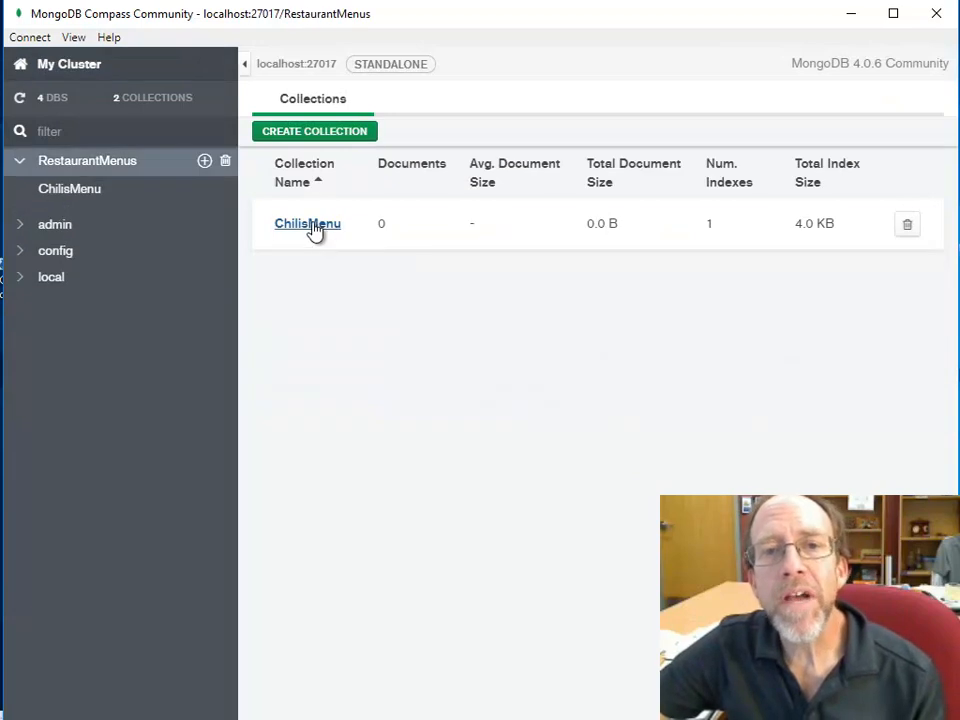
pyautogui.click(310, 225)
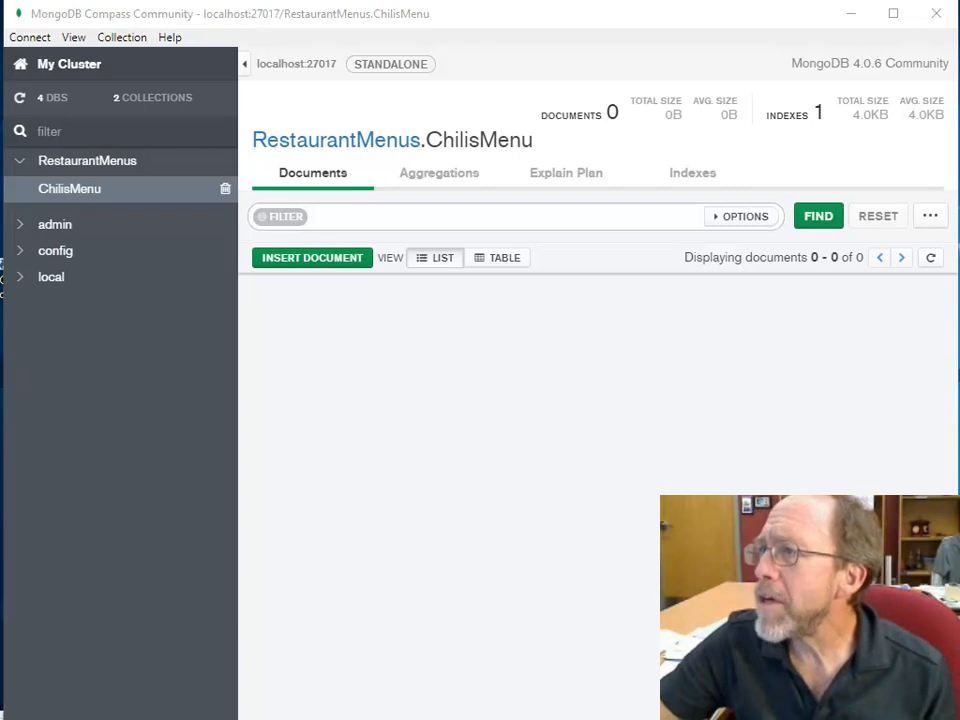
# Switch to the Chili's website in the browser and look over its menu categories and the Appetizers page.
pyautogui.moveTo(959, 2); pyautogui.dragTo(412, 2)
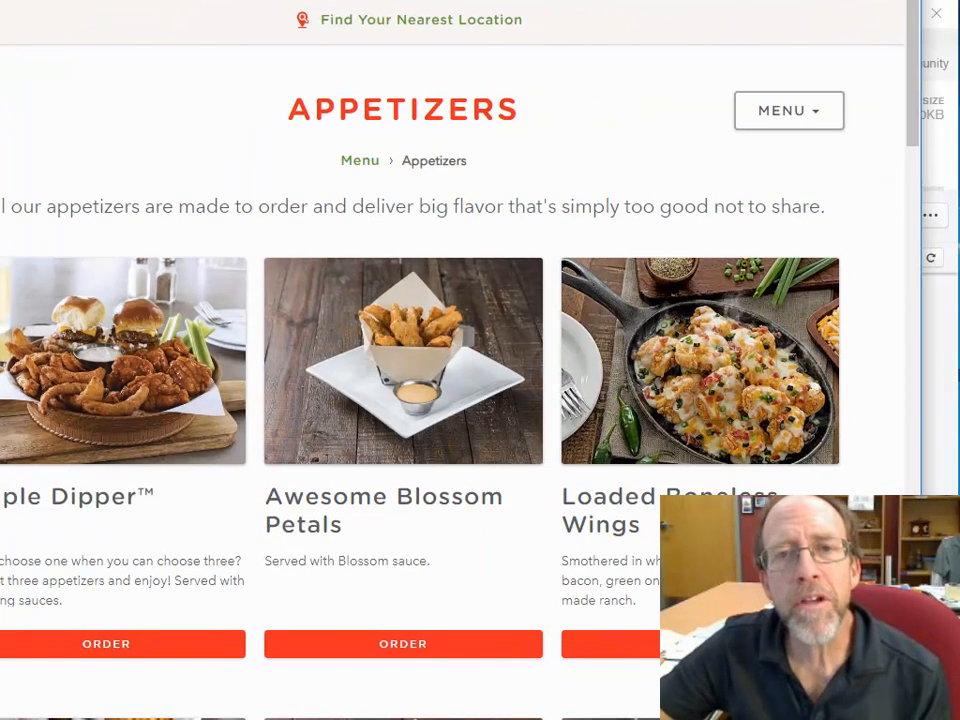
pyautogui.click(359, 161)
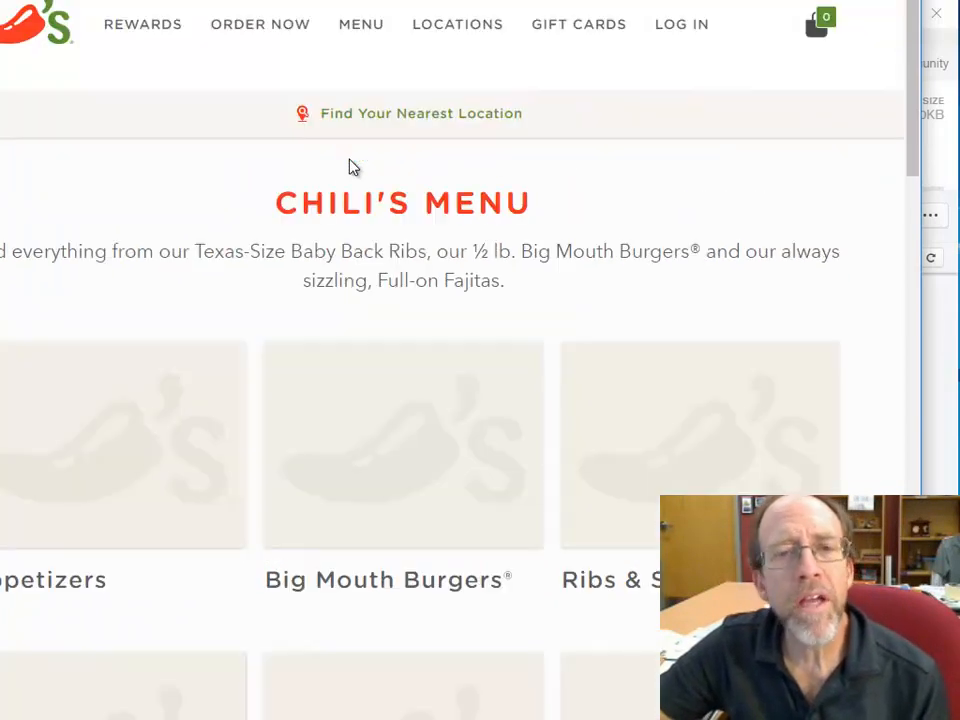
pyautogui.click(42, 592)
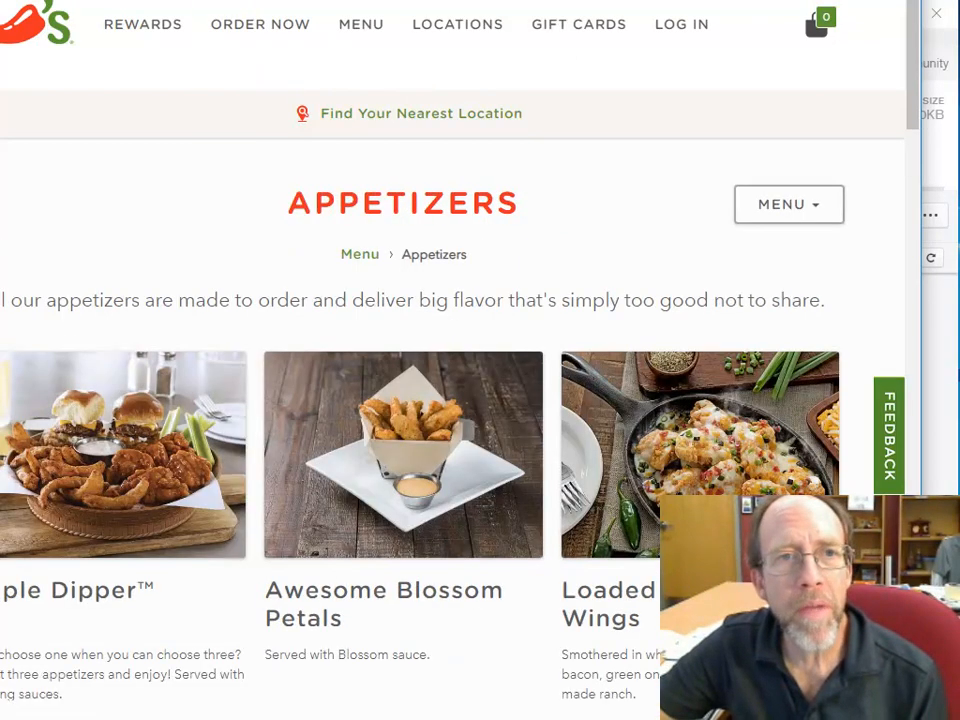
pyautogui.hotkey('alt', 'Left')
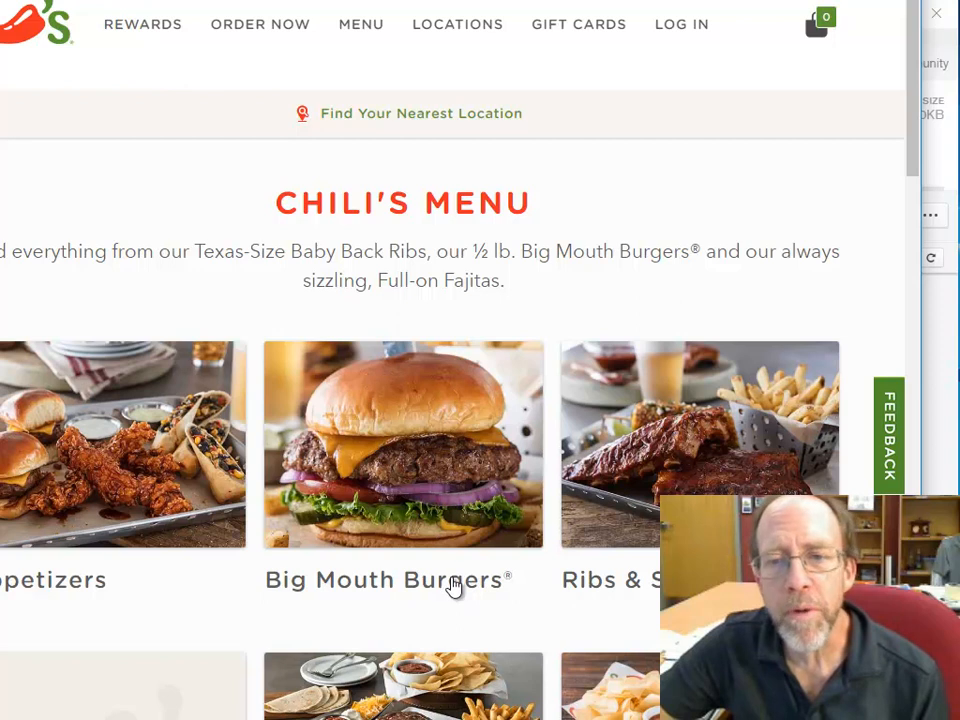
pyautogui.scroll(-2, 250, 535)
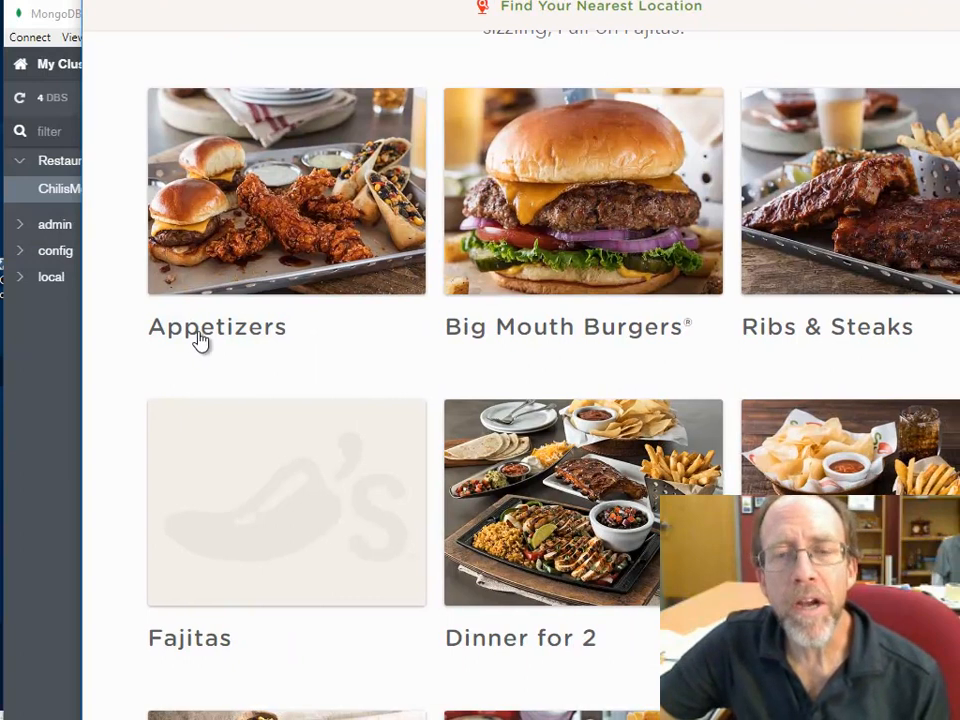
pyautogui.click(200, 338)
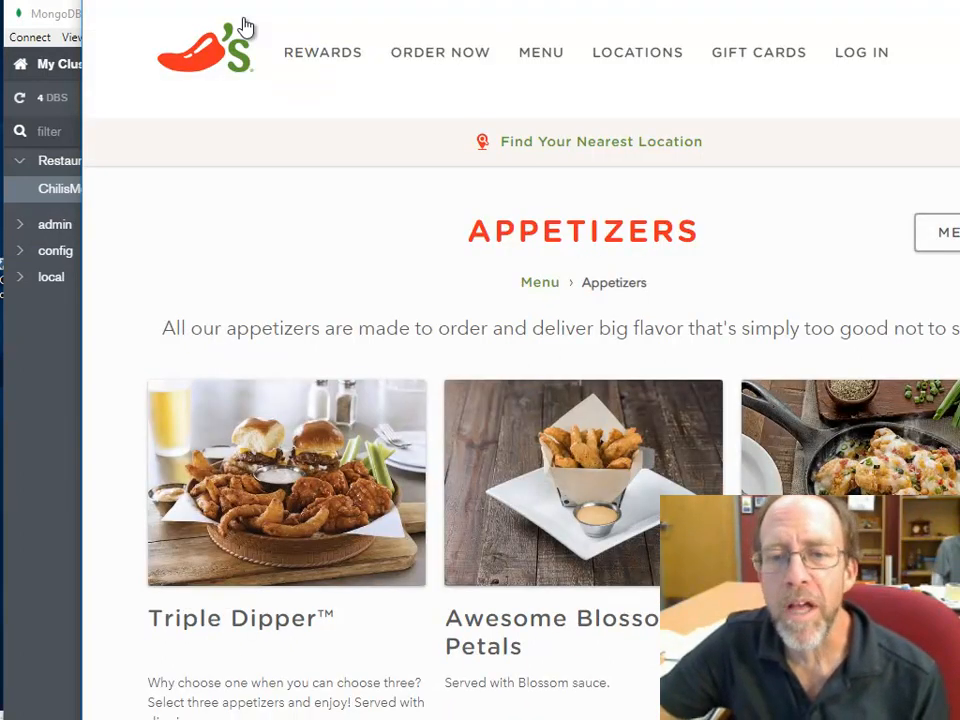
pyautogui.moveTo(280, 0); pyautogui.dragTo(959, 106)
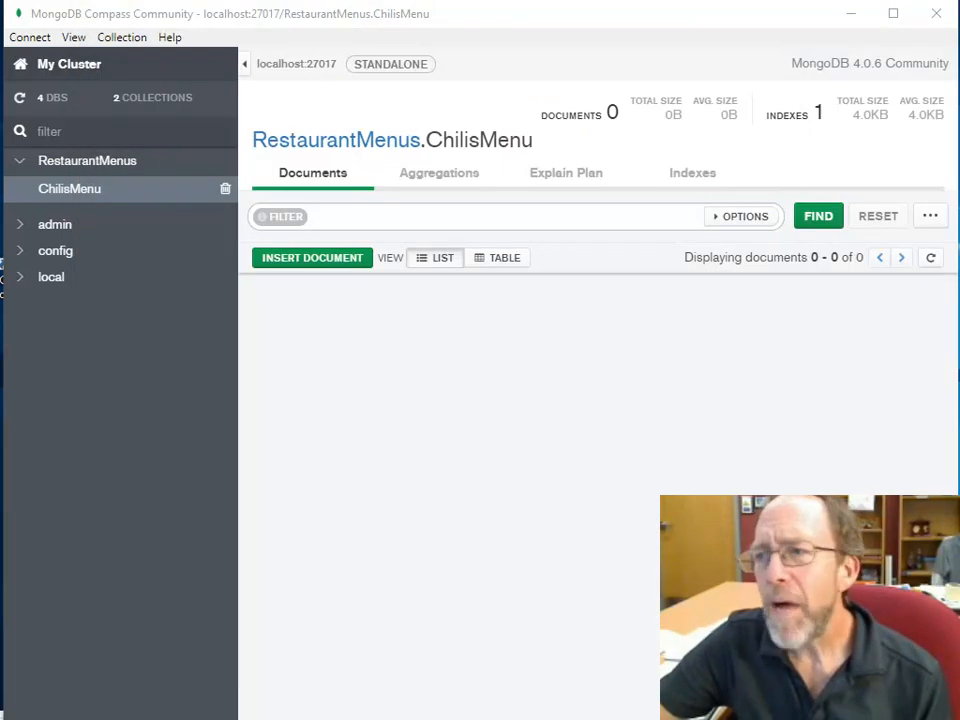
# Start a new document in the ChilisMenu collection and change the _id field's type to String.
pyautogui.click(301, 258)
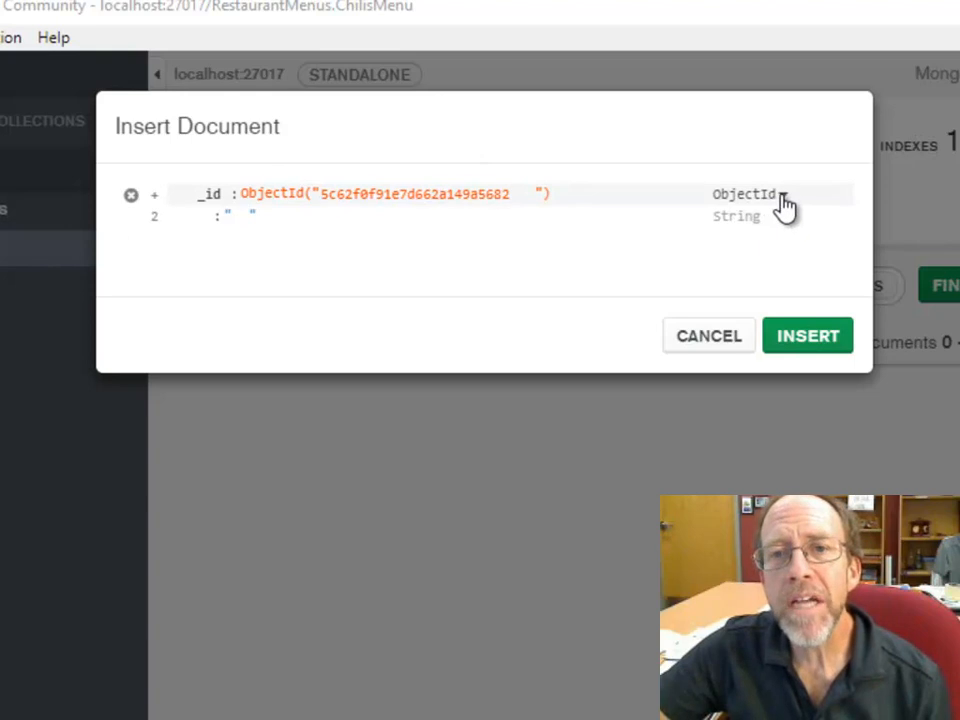
pyautogui.click(380, 195)
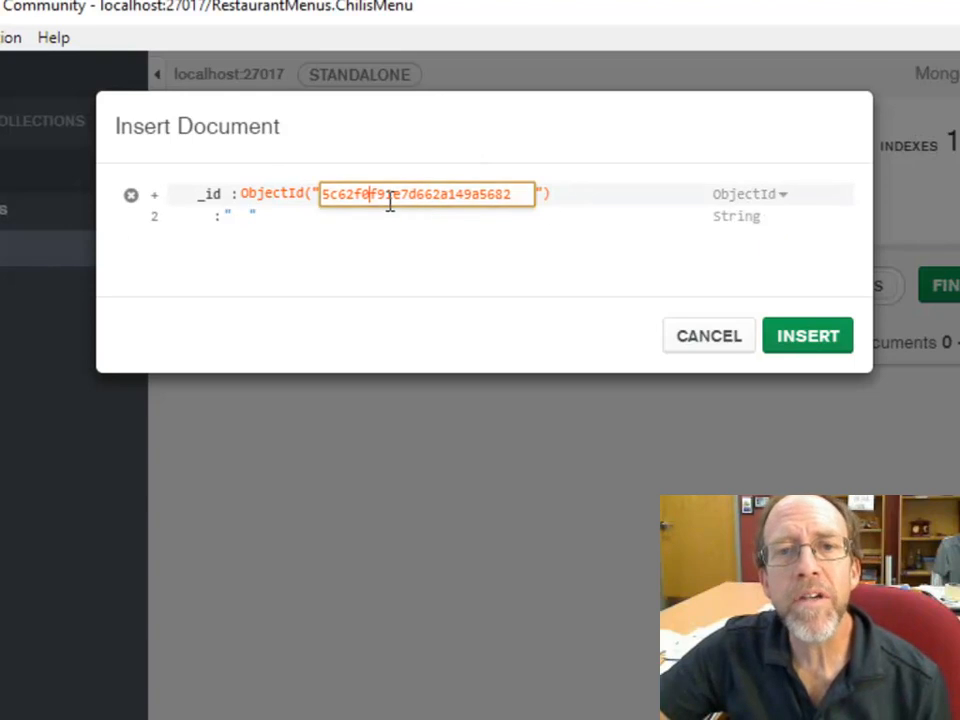
pyautogui.click(784, 200)
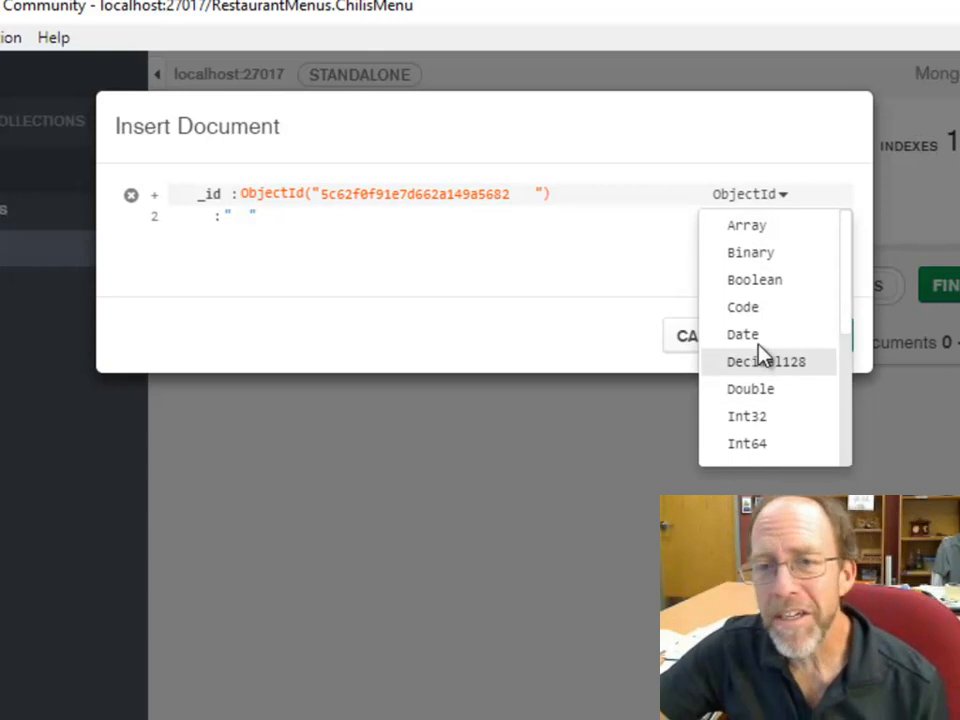
pyautogui.scroll(-5, 762, 333)
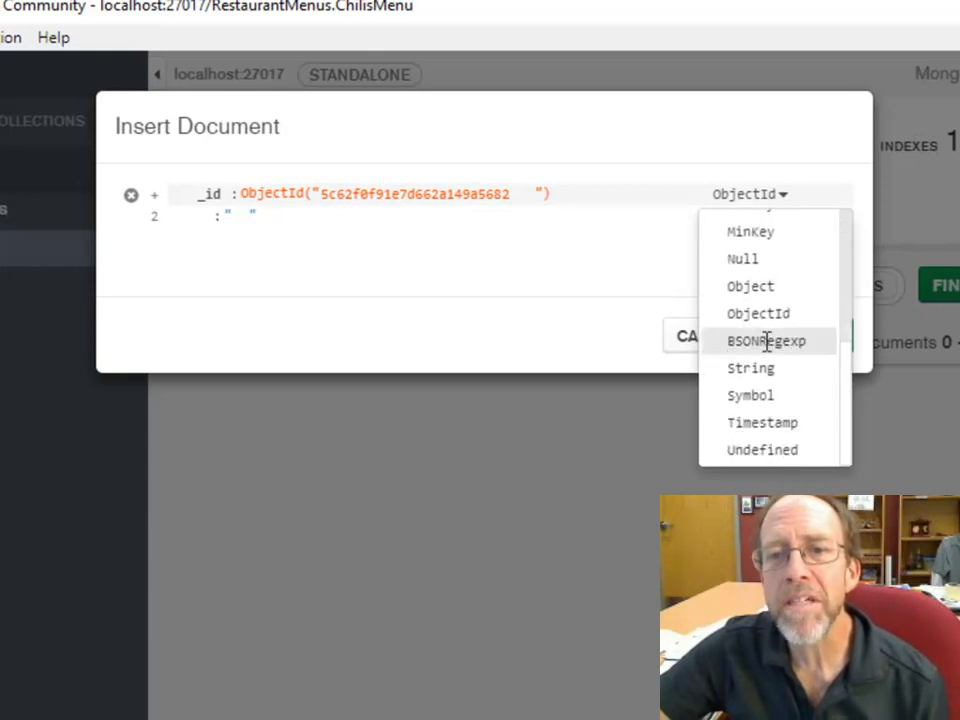
pyautogui.click(763, 369)
# Replace the generated _id value with Triple Dipper.
pyautogui.click(319, 200)
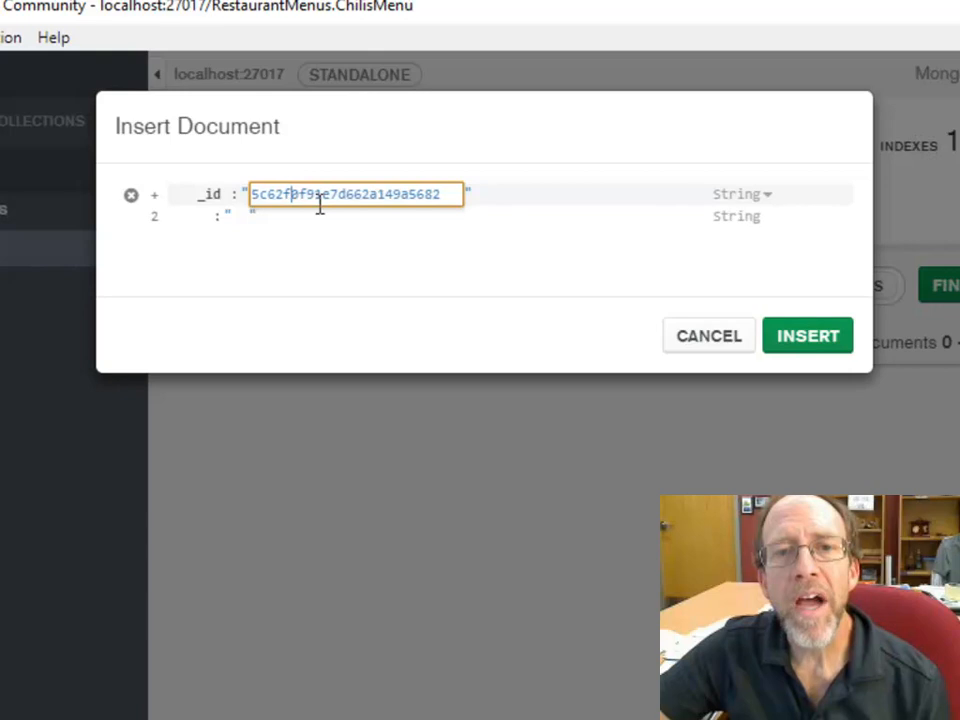
pyautogui.moveTo(443, 194); pyautogui.dragTo(154, 205)
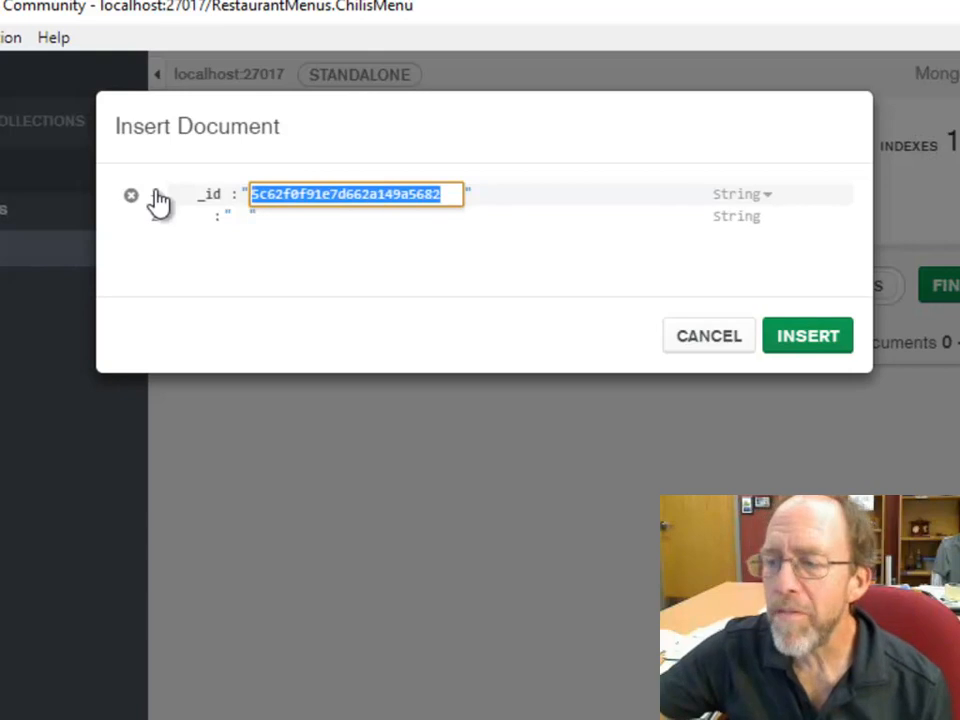
pyautogui.write('Tru')
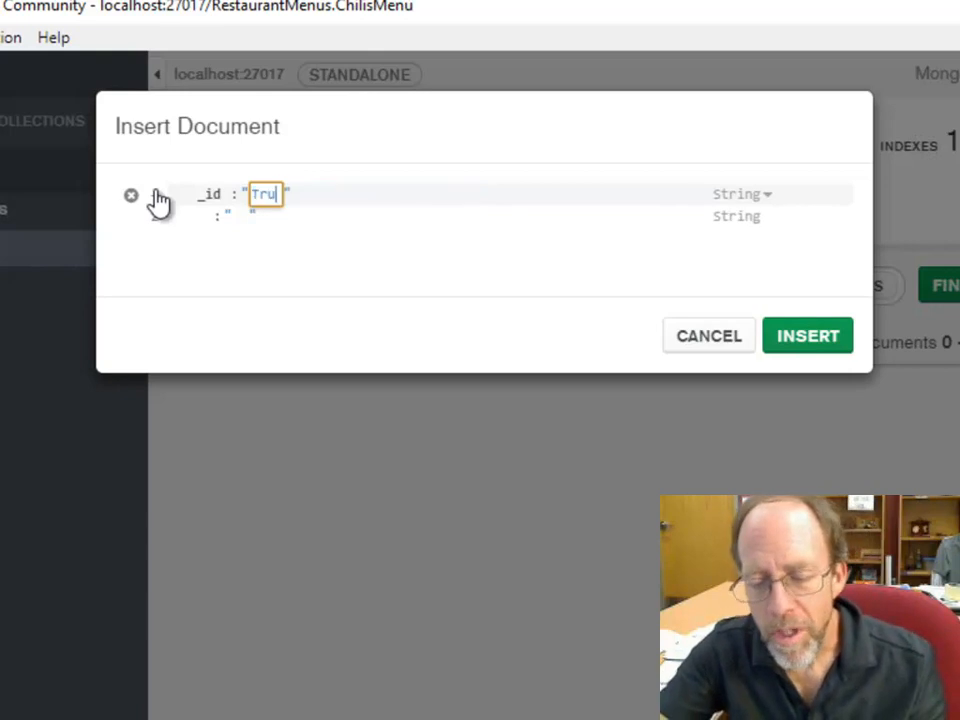
pyautogui.press('BackSpace')
pyautogui.write('ipl')
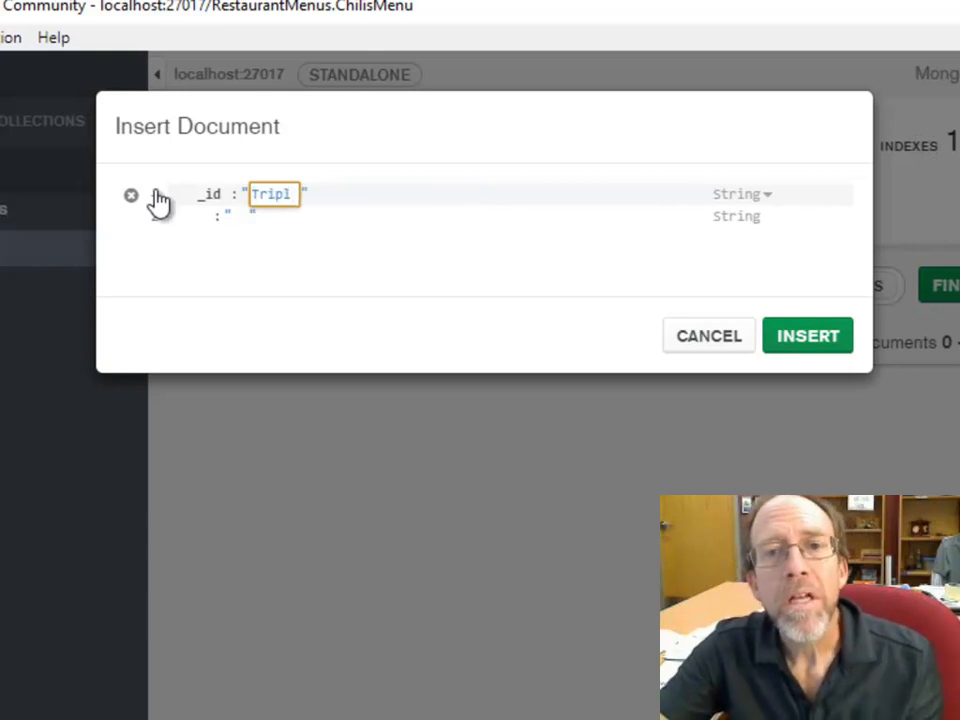
pyautogui.write('e Dipper')
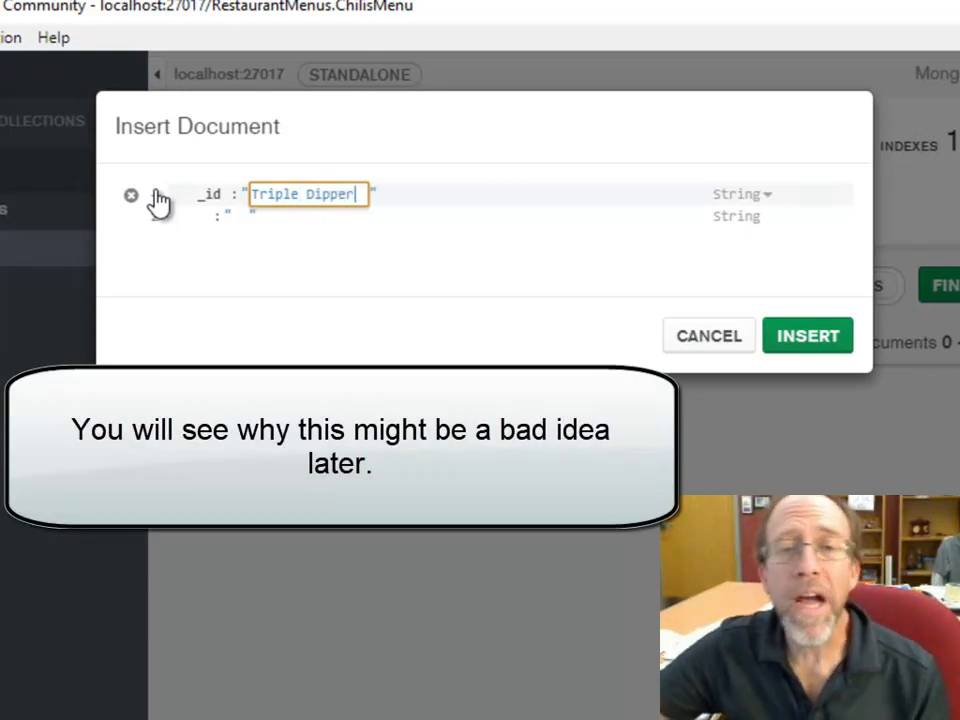
pyautogui.click(340, 277)
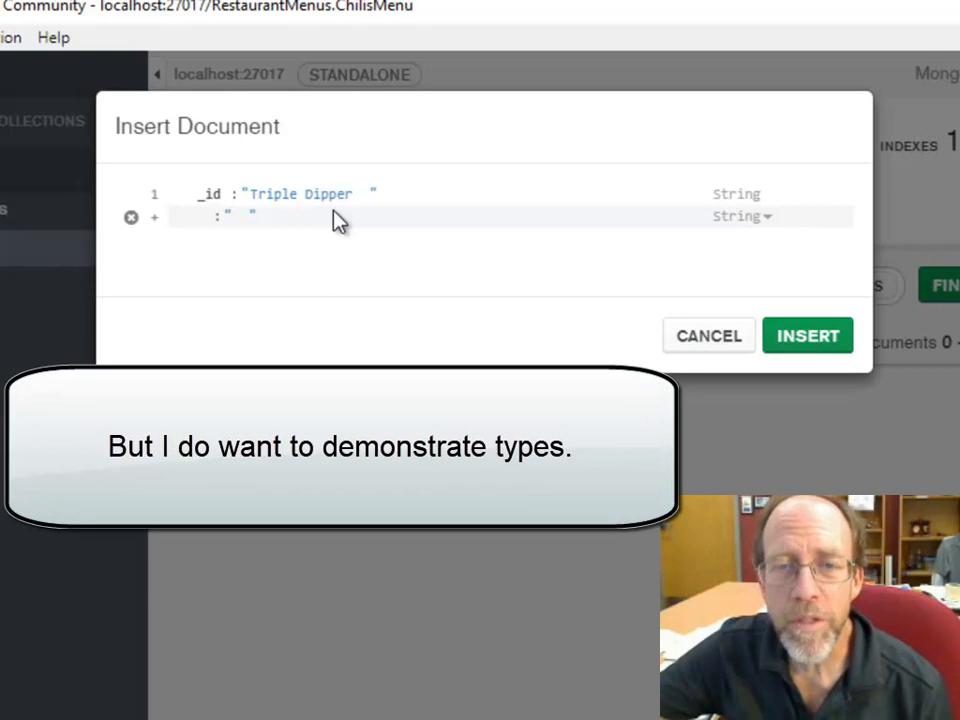
# Fill in the second field of the document with the key name and the value Triple Dipper.
pyautogui.click(207, 216)
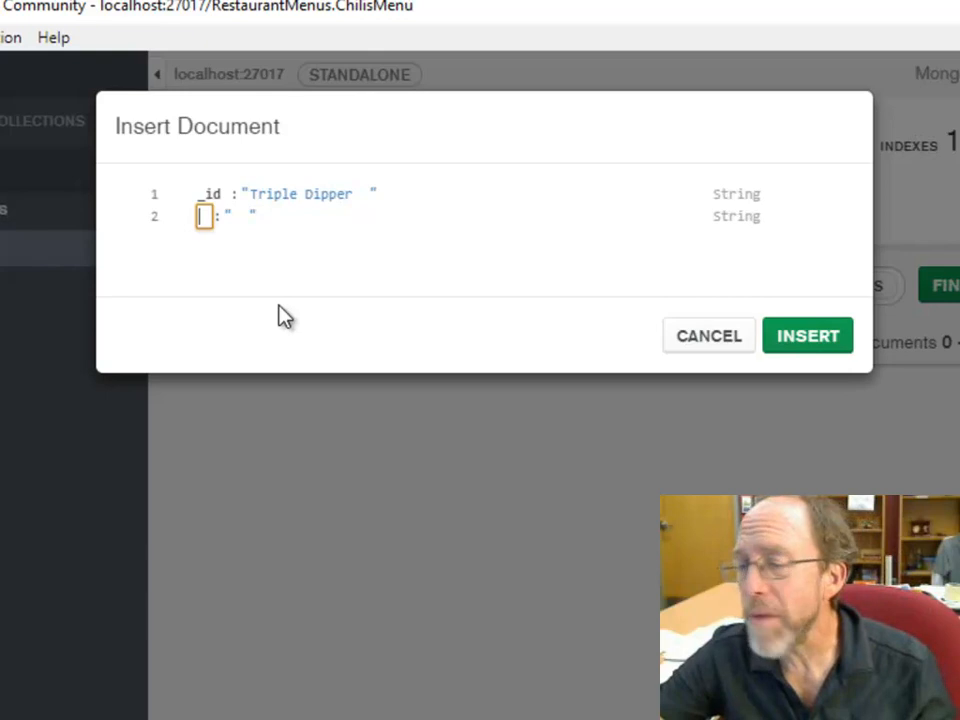
pyautogui.write('ame')
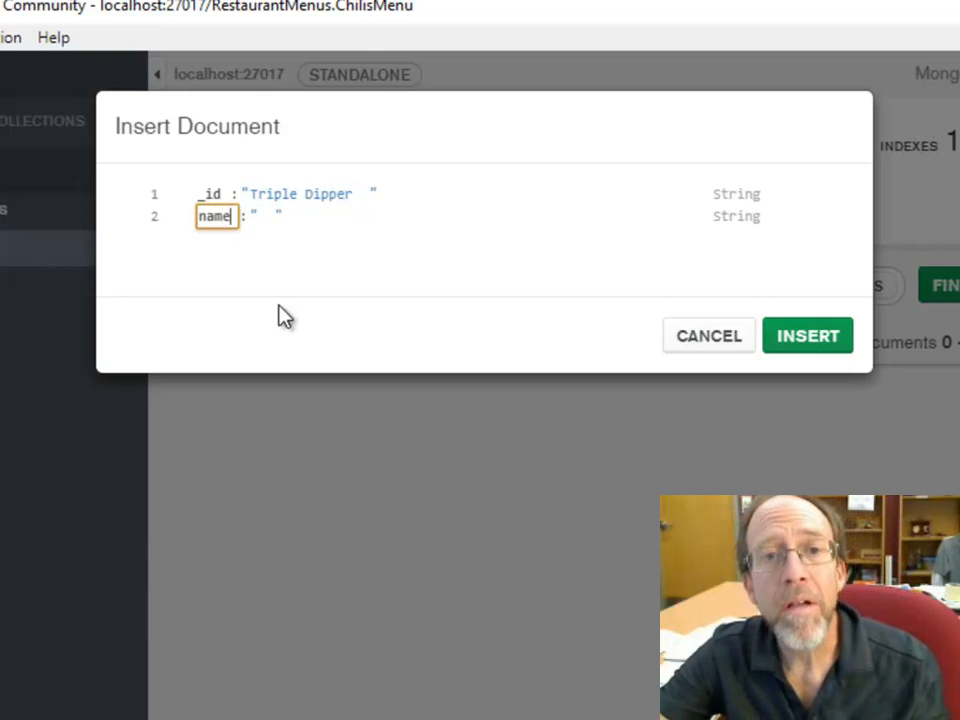
pyautogui.press('BackSpace')
pyautogui.press('BackSpace')
pyautogui.press('BackSpace')
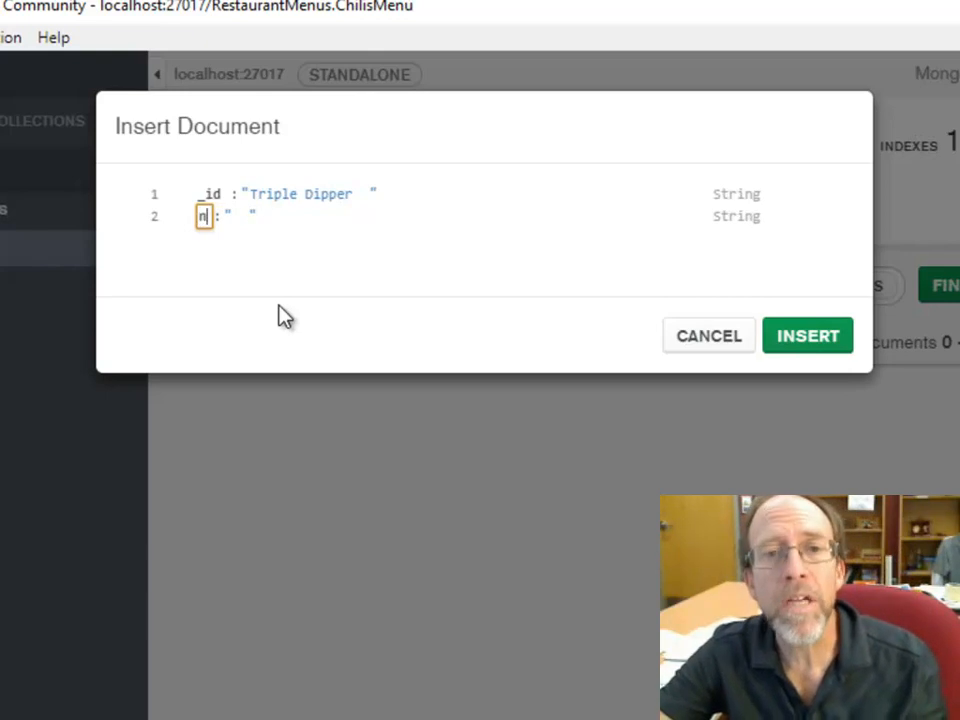
pyautogui.write('ame')
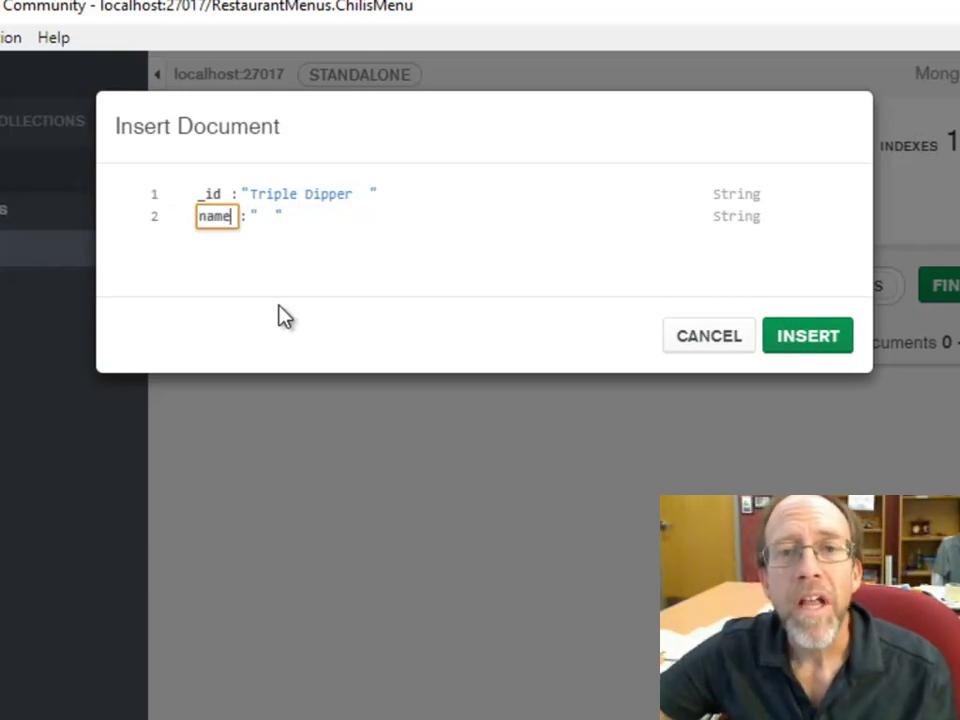
pyautogui.click(265, 216)
pyautogui.write('Trip')
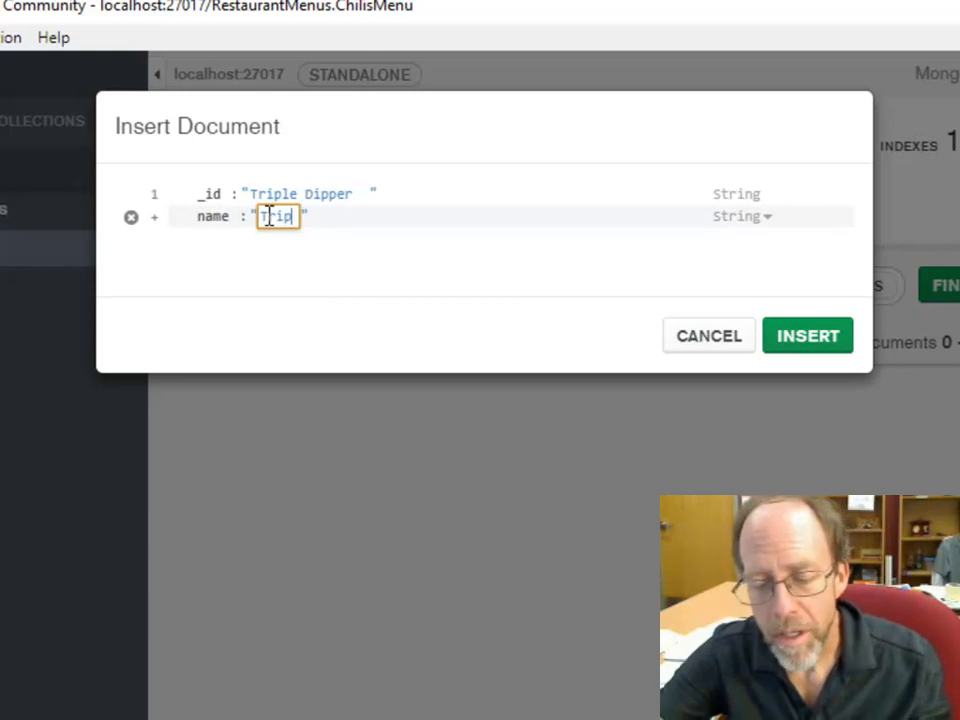
pyautogui.write('le Dipper')
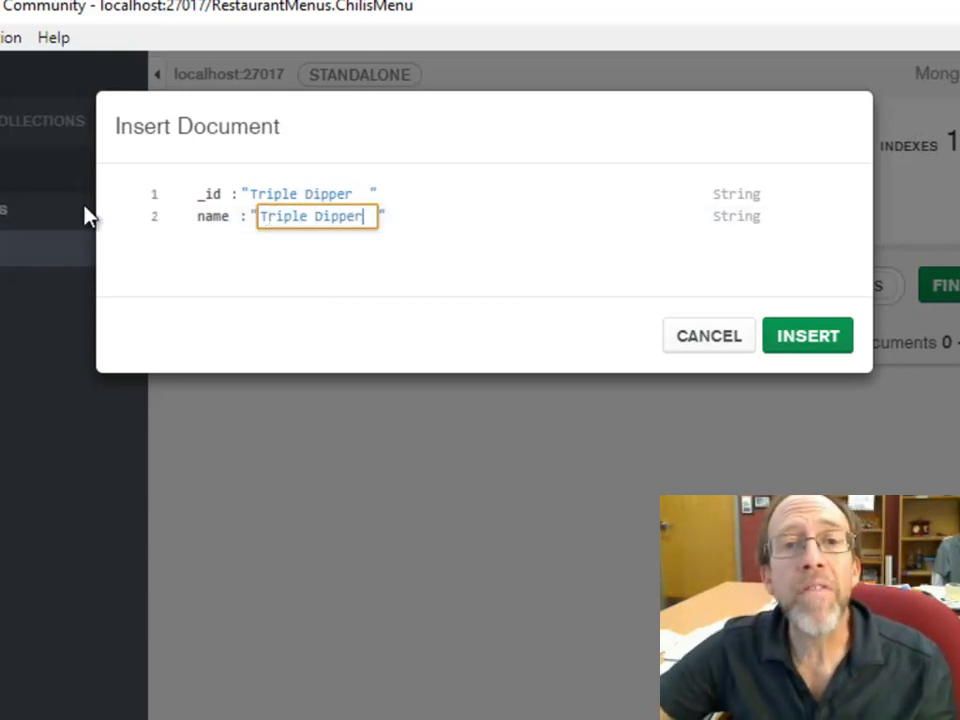
# Add a description field after name with the value "3 appetizers in one for dipping" and insert the document.
pyautogui.click(160, 228)
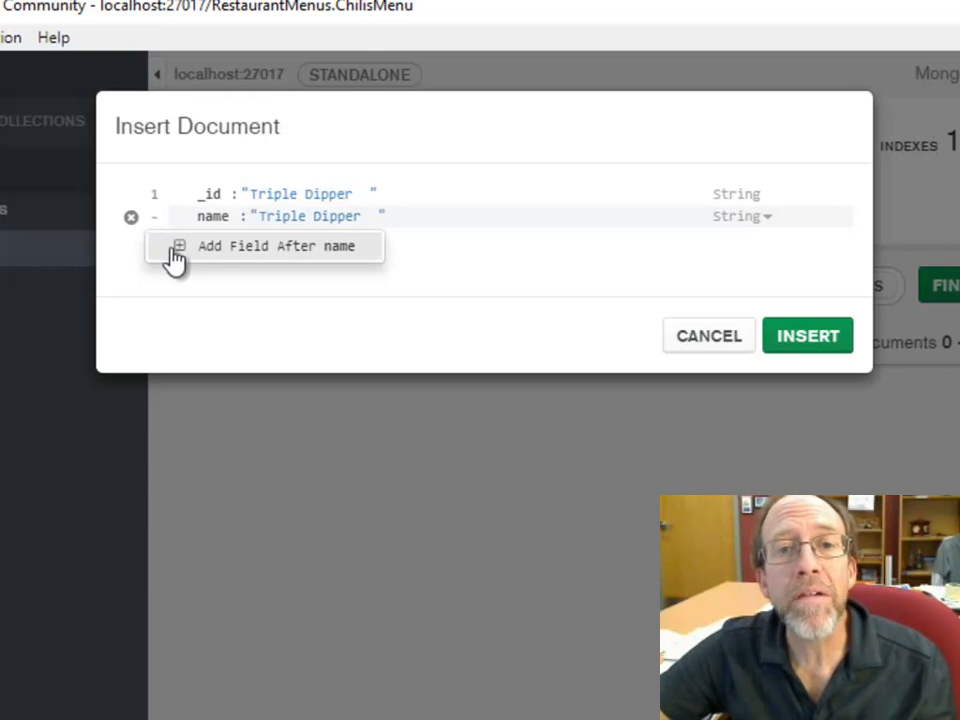
pyautogui.click(212, 250)
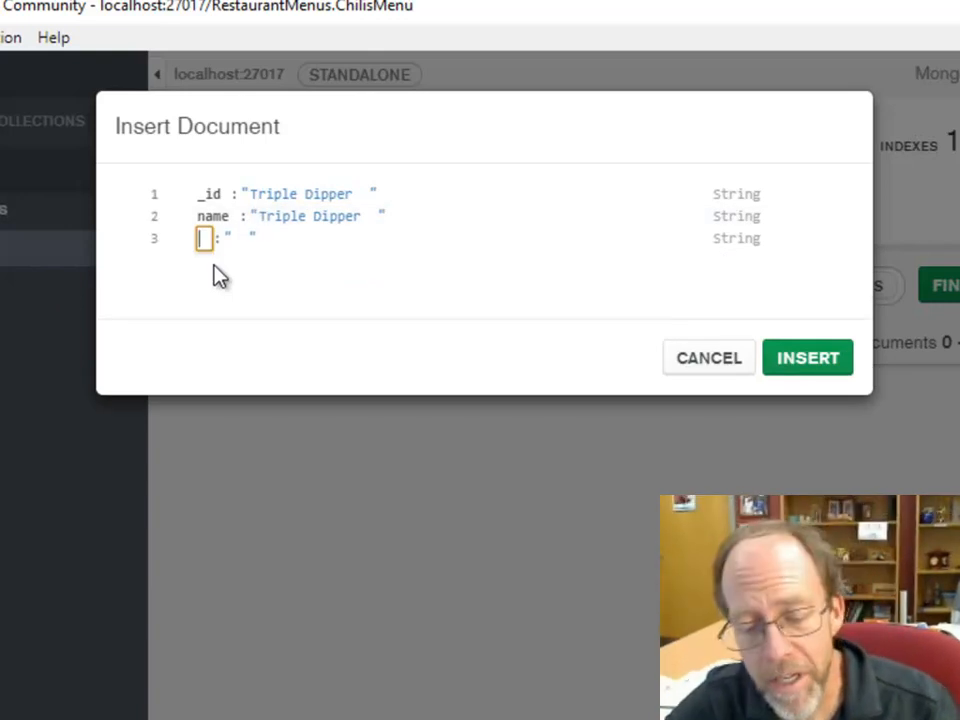
pyautogui.write('description')
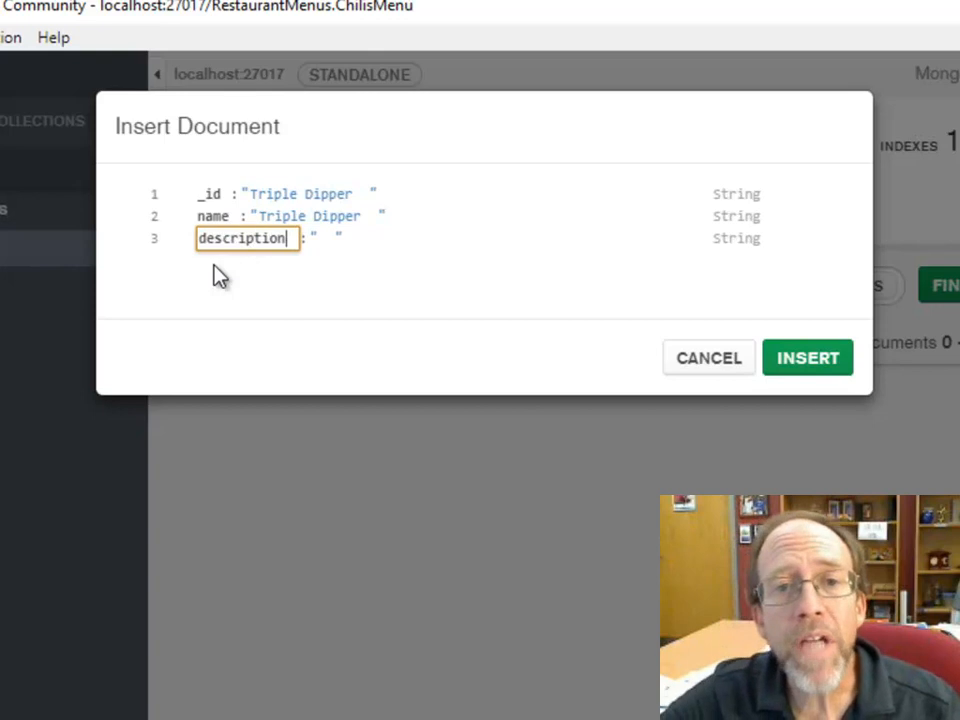
pyautogui.click(322, 237)
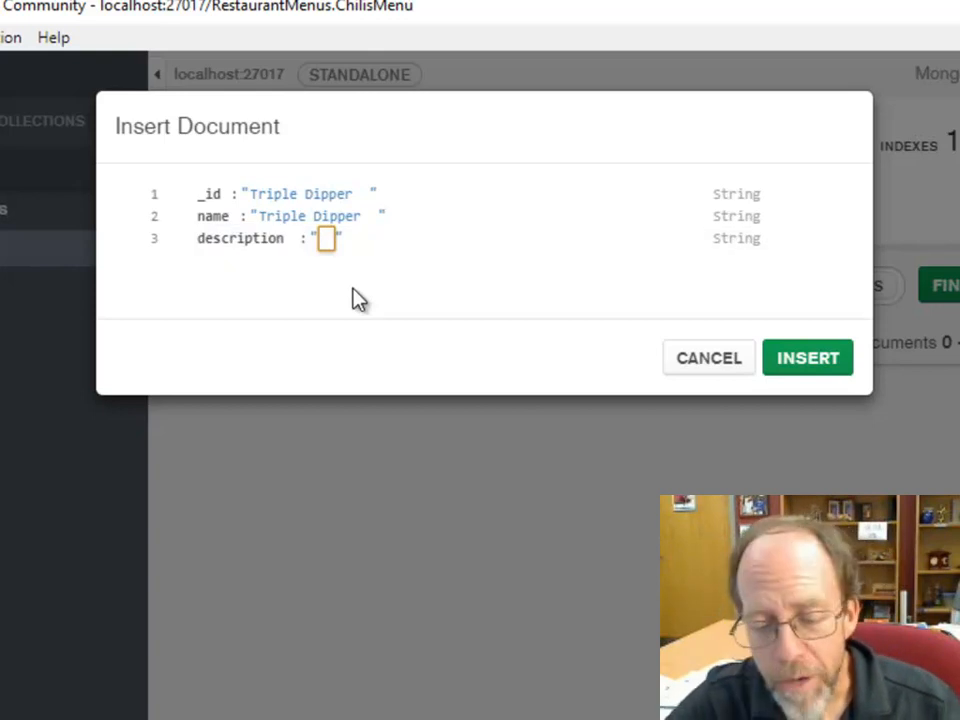
pyautogui.write('3 appet')
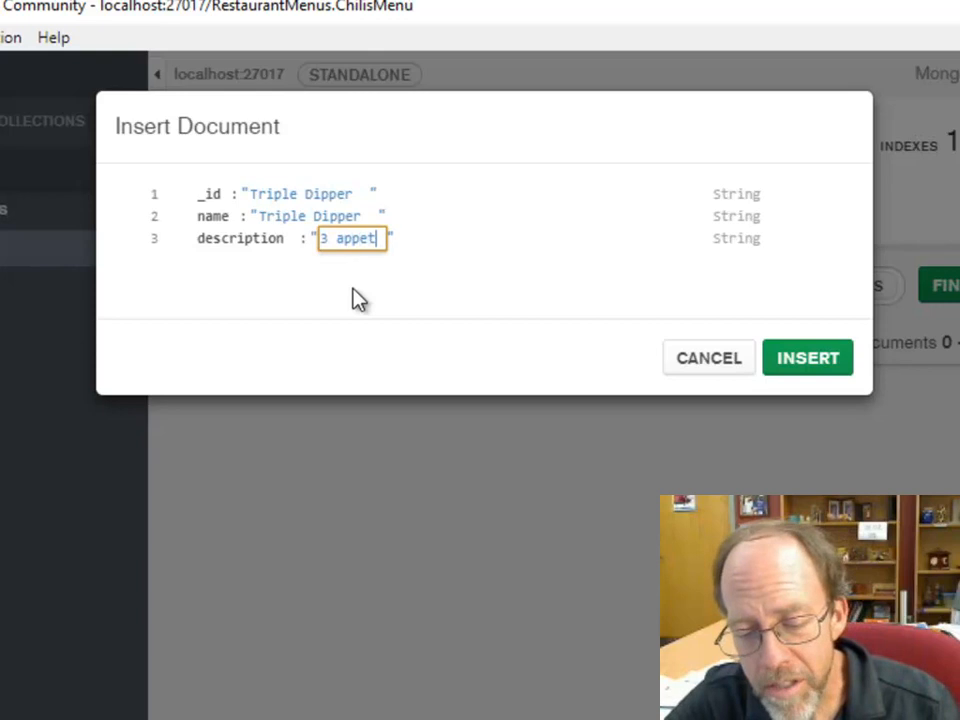
pyautogui.write('izers in')
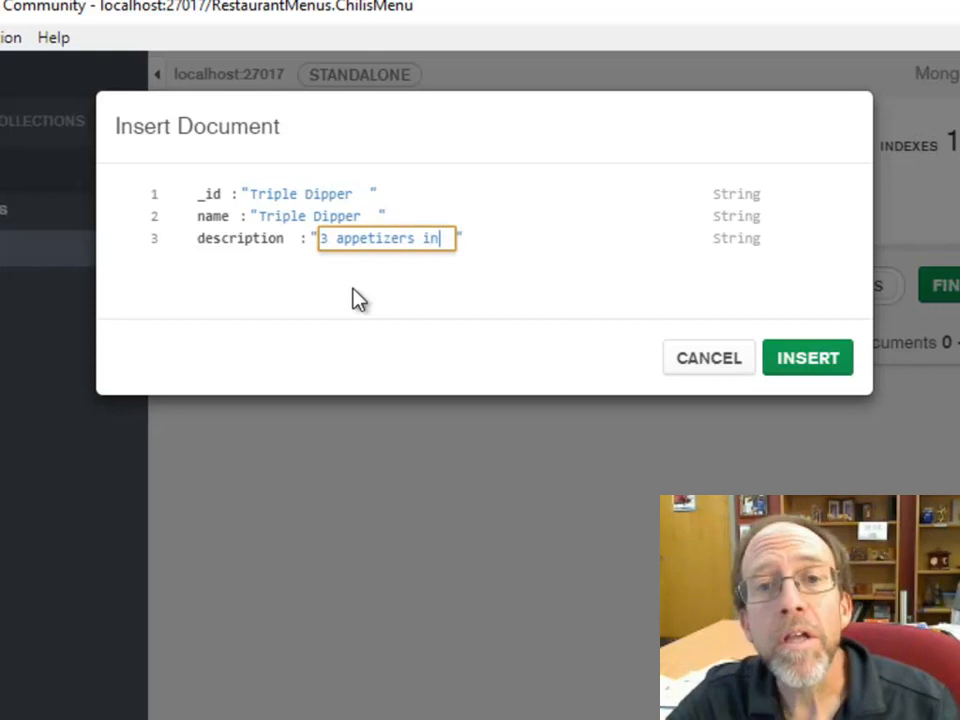
pyautogui.write(' oin')
pyautogui.press('BackSpace')
pyautogui.press('BackSpace')
pyautogui.write('ne')
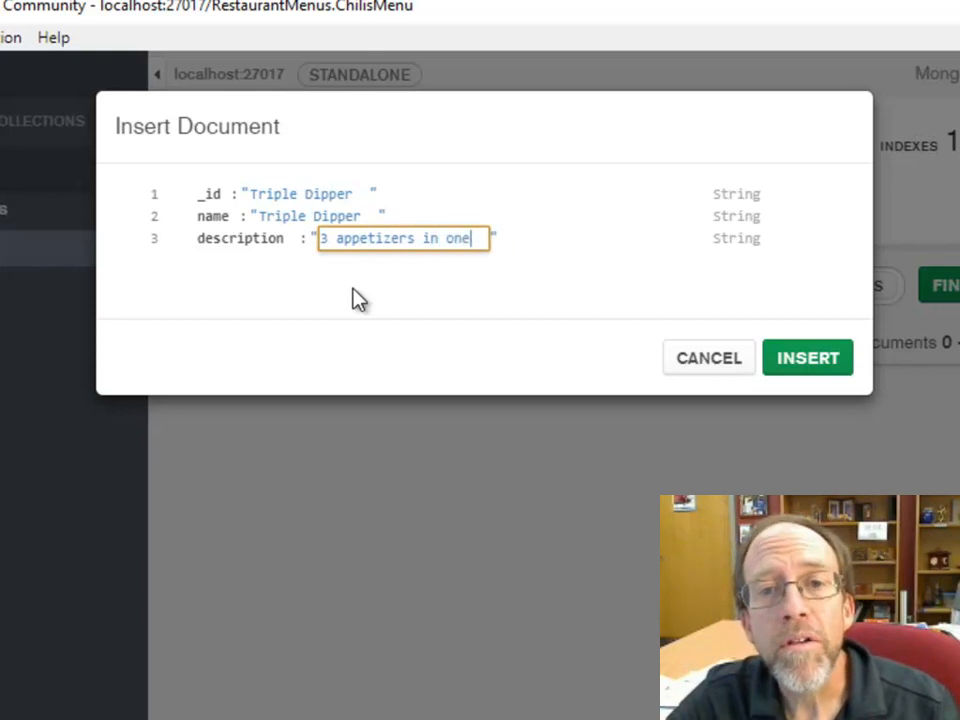
pyautogui.write(' for dipping')
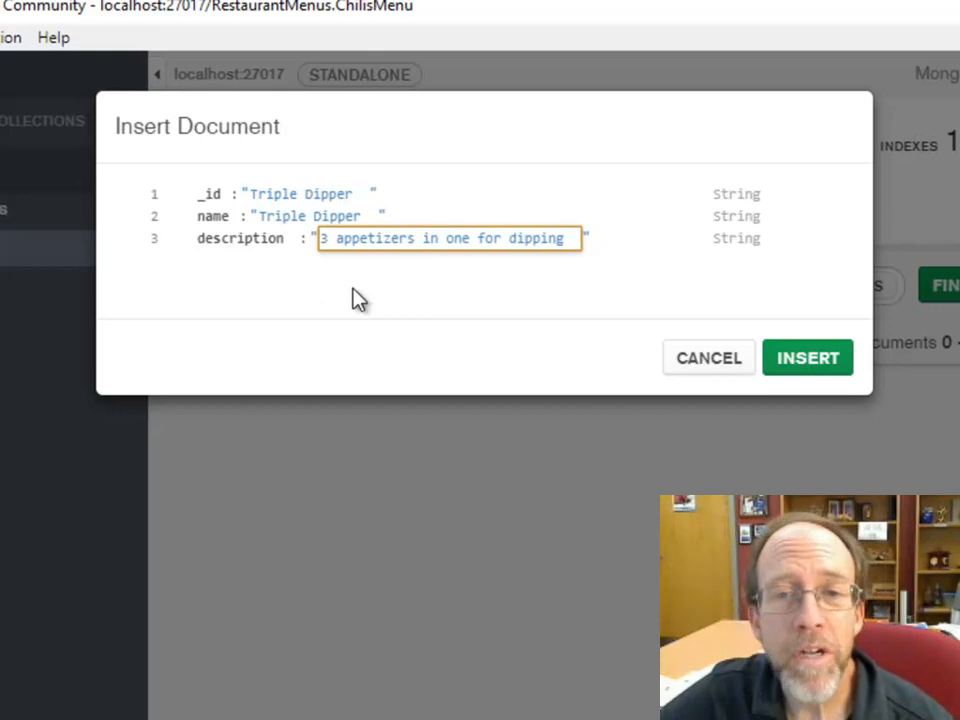
pyautogui.click(835, 362)
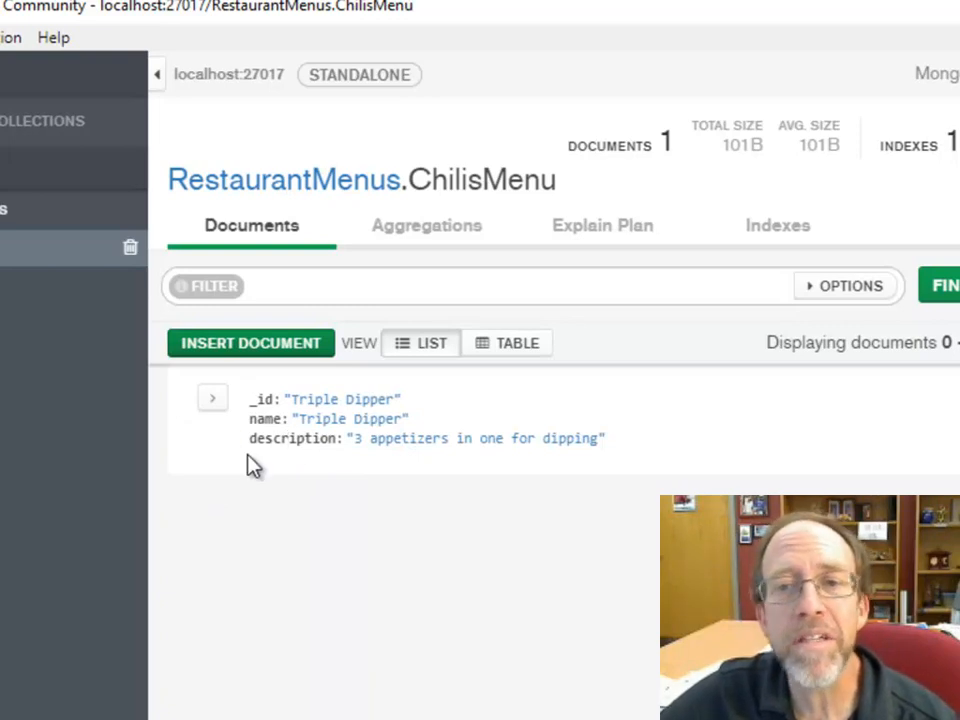
# Switch the collection to the table view and insert a clone of the Triple Dipper document.
pyautogui.click(958, 400)
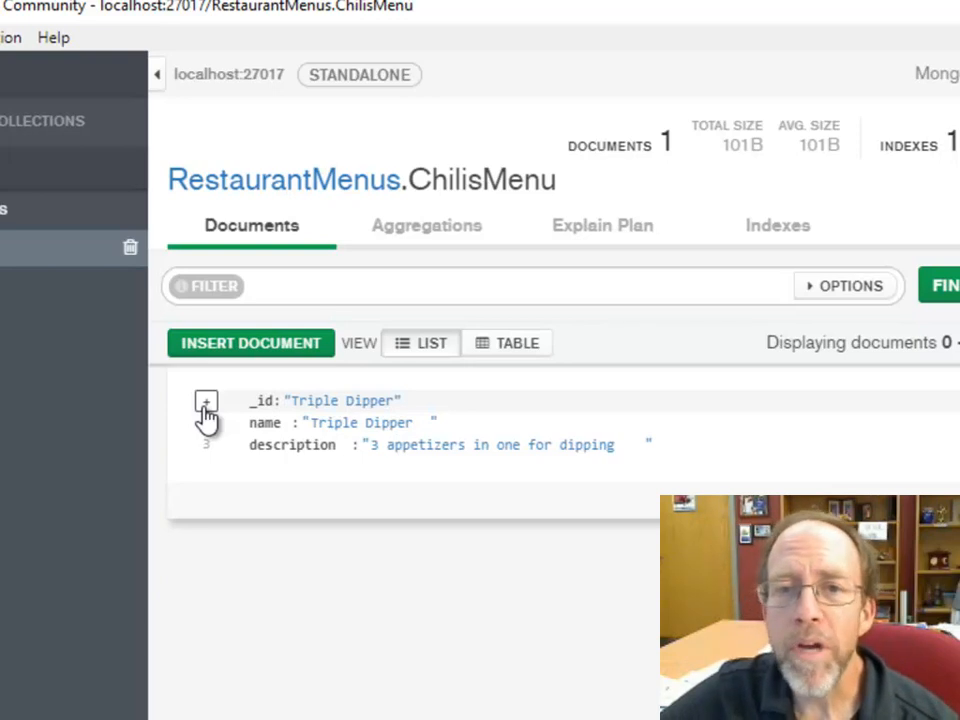
pyautogui.click(516, 346)
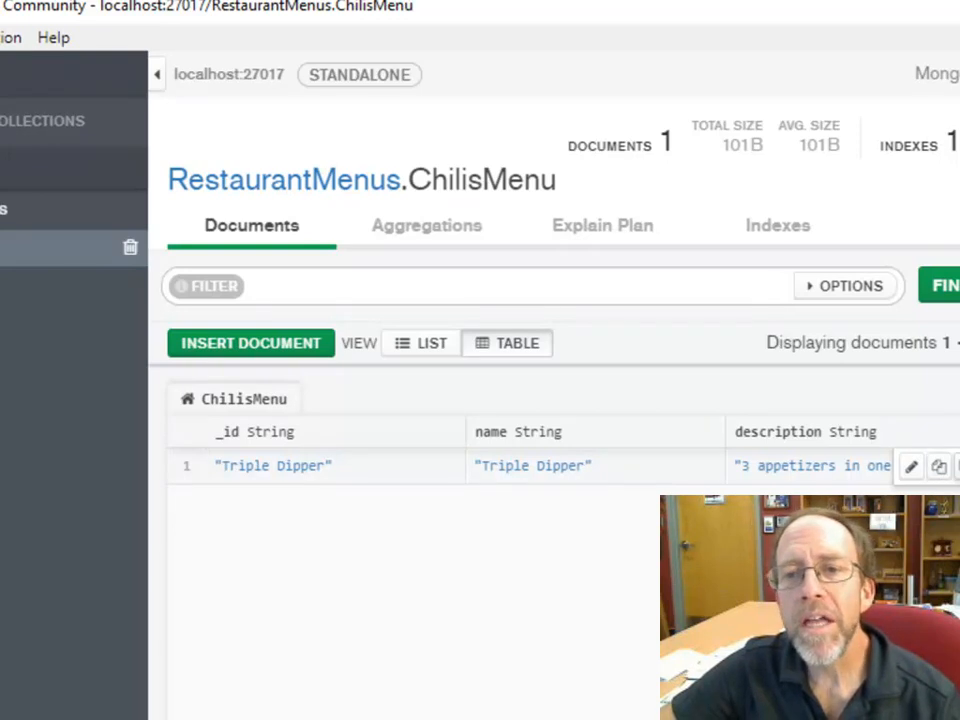
pyautogui.click(940, 467)
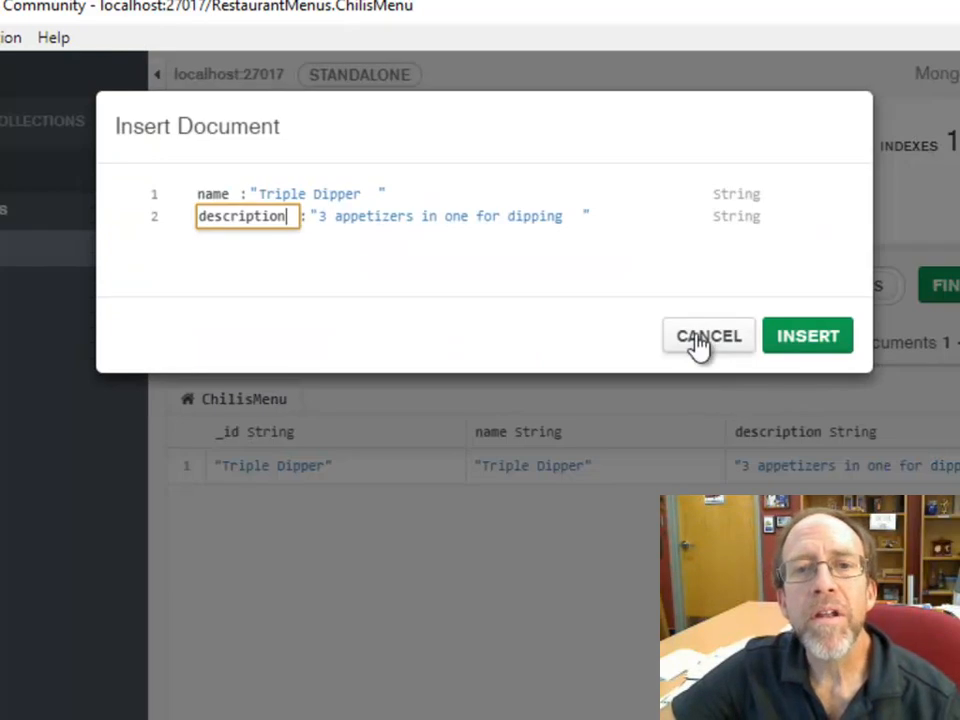
pyautogui.click(840, 342)
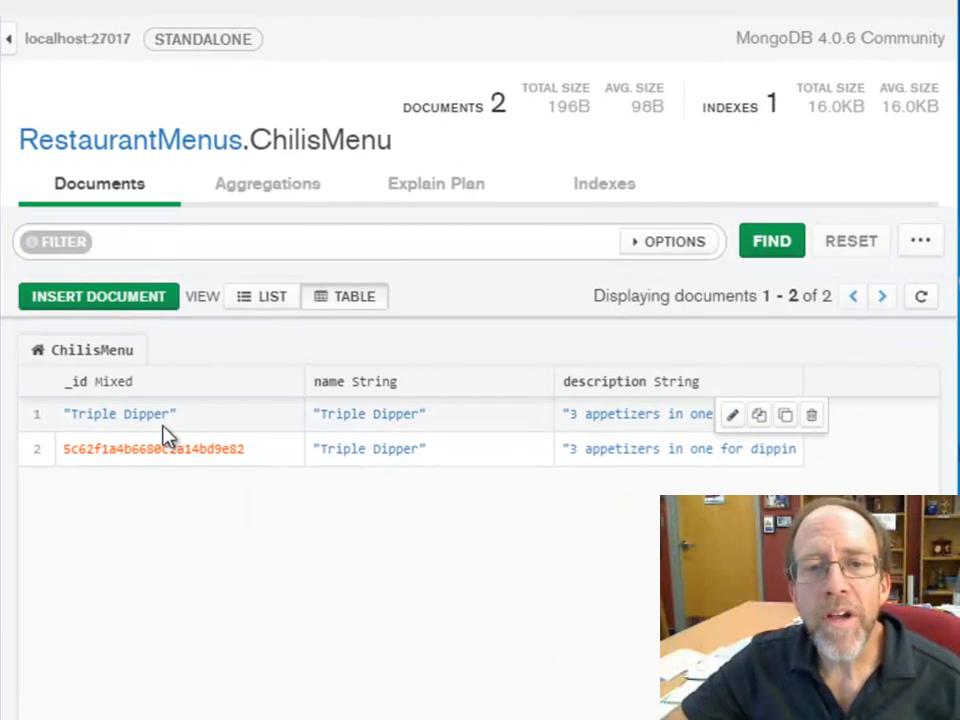
# Try to change the _id type of the first Triple Dipper document to ObjectId in the list view.
pyautogui.doubleClick(213, 422)
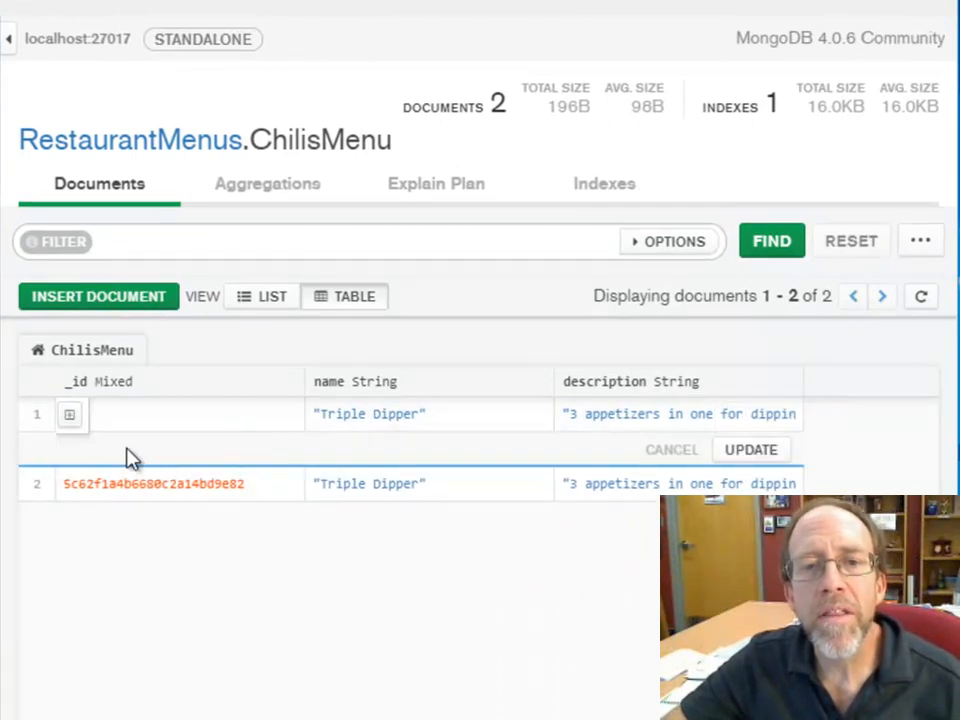
pyautogui.write('Triple Dipper')
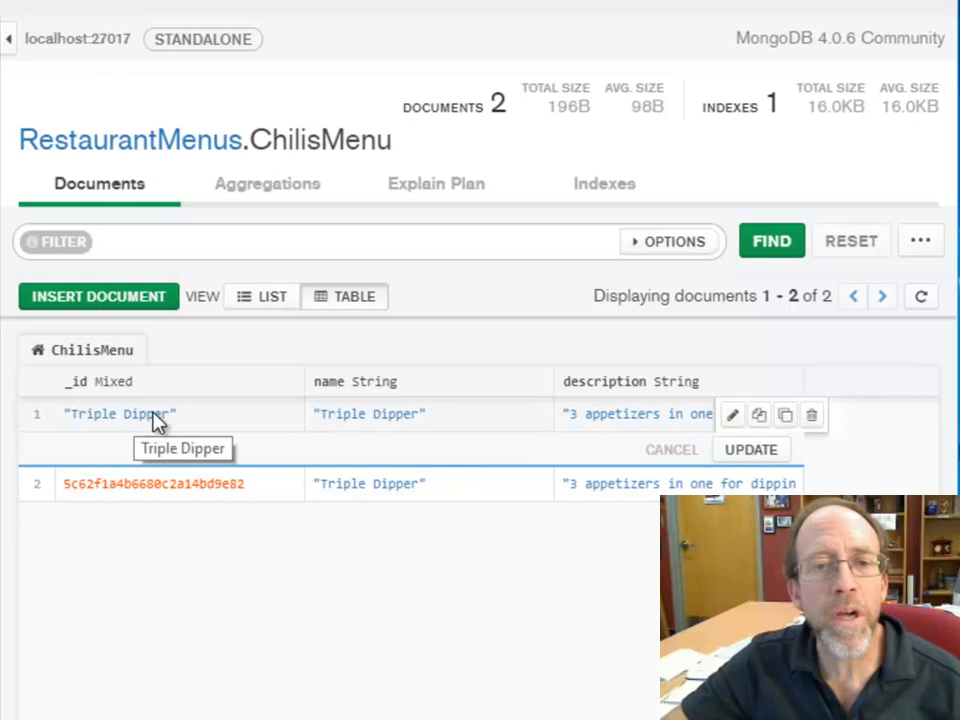
pyautogui.click(266, 296)
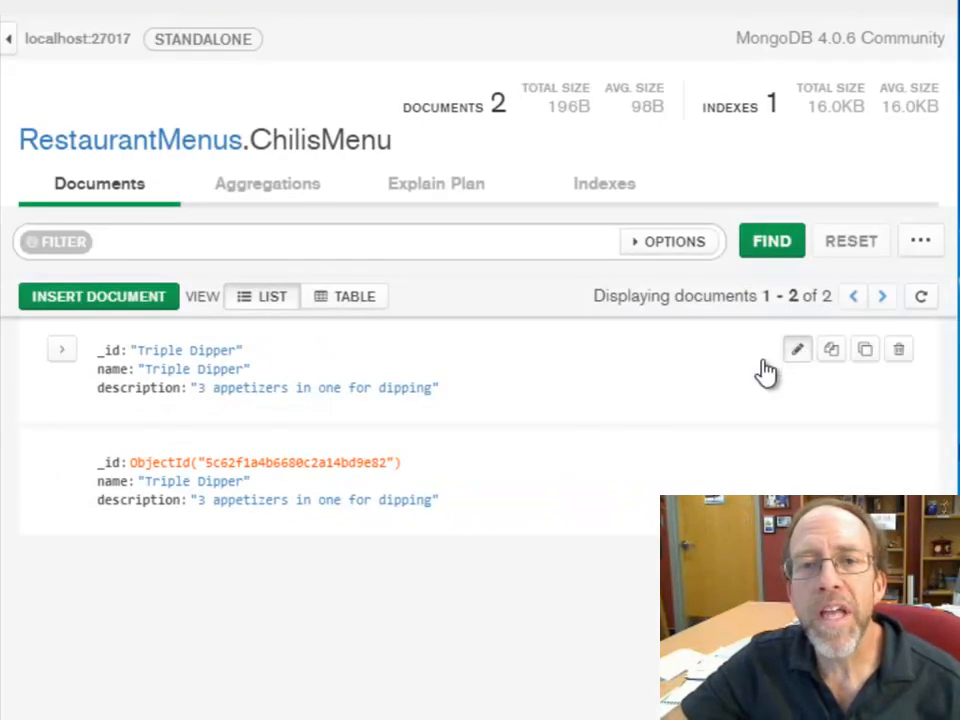
pyautogui.click(797, 349)
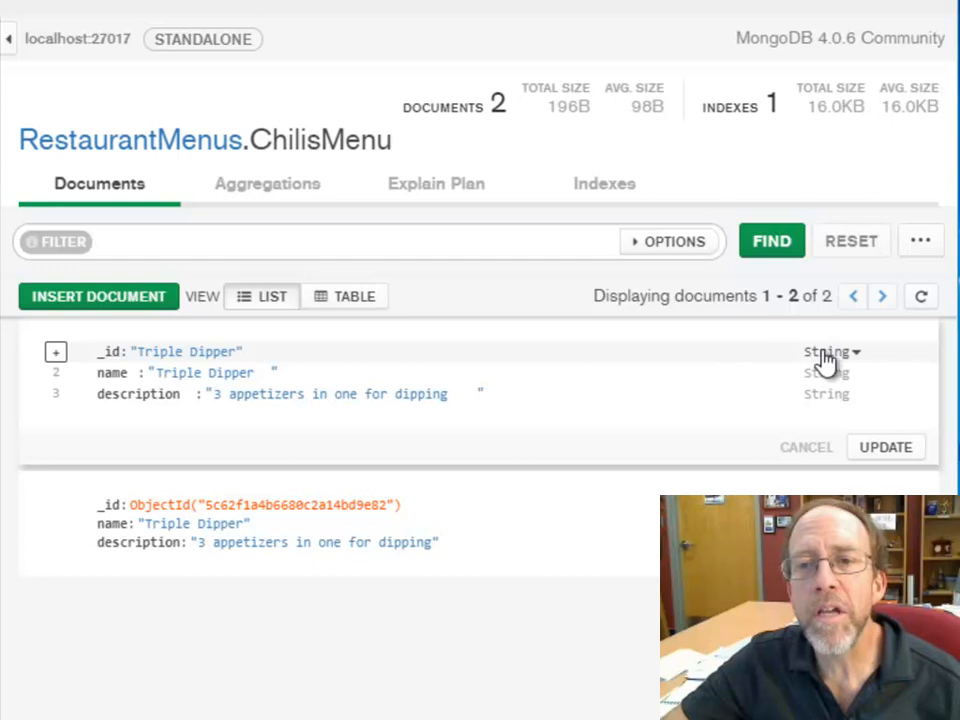
pyautogui.click(856, 353)
pyautogui.scroll(-4, 865, 430)
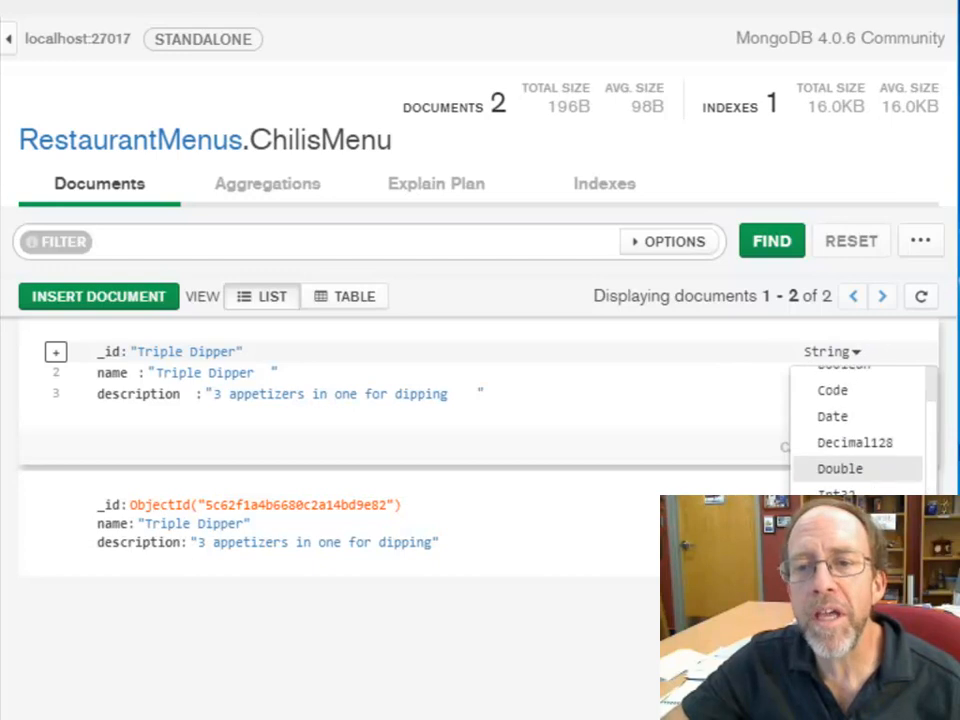
pyautogui.click(866, 490)
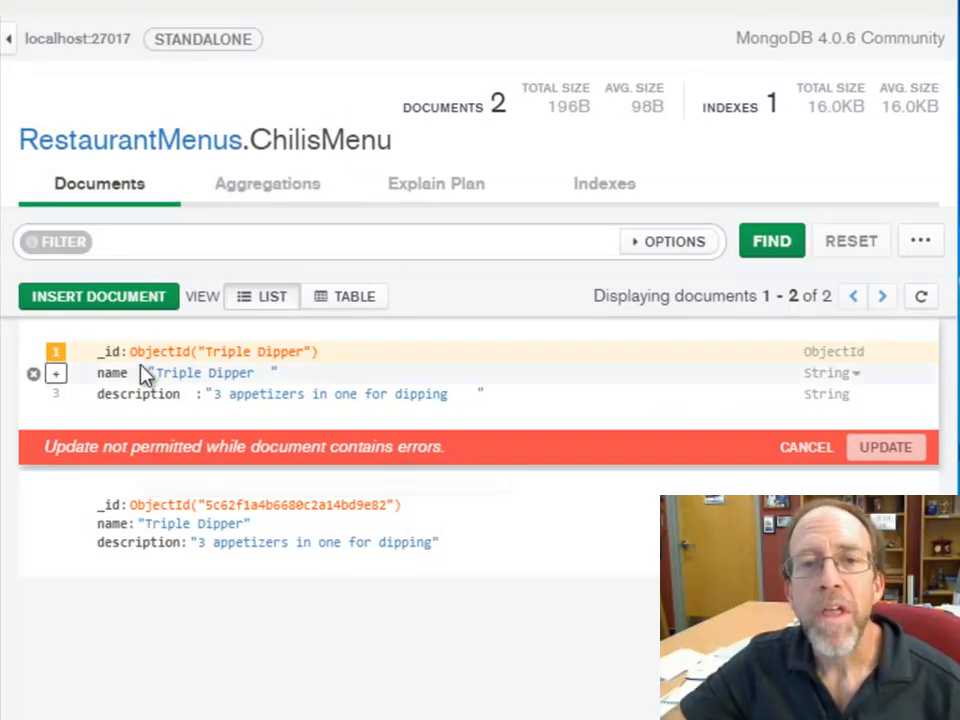
# Select the first document's _id value and look through the data types available for it.
pyautogui.moveTo(208, 354); pyautogui.dragTo(291, 357)
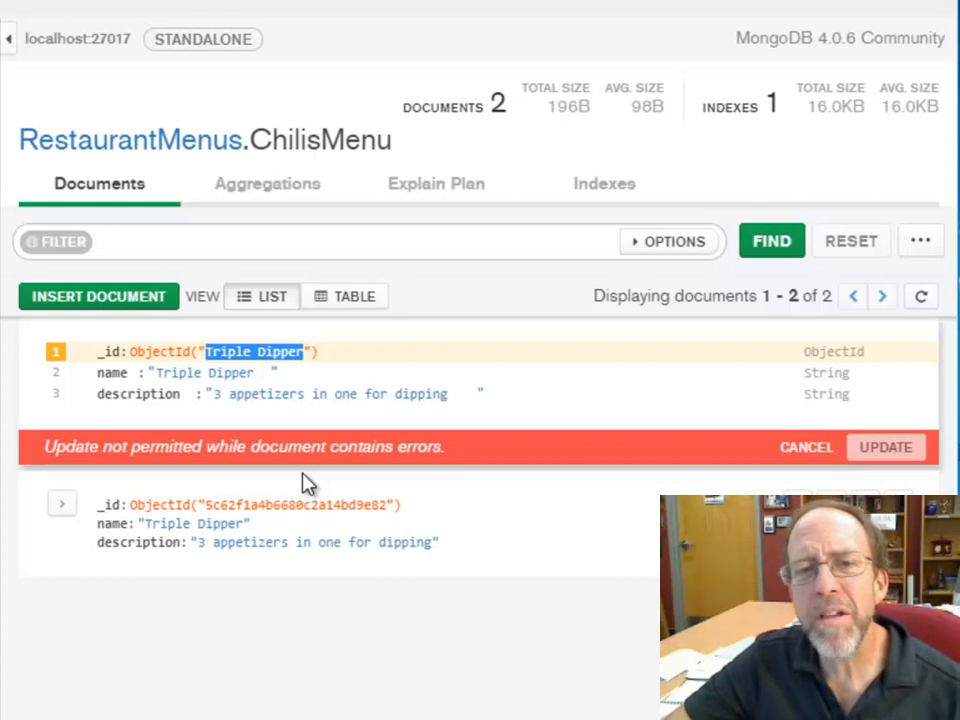
pyautogui.click(867, 362)
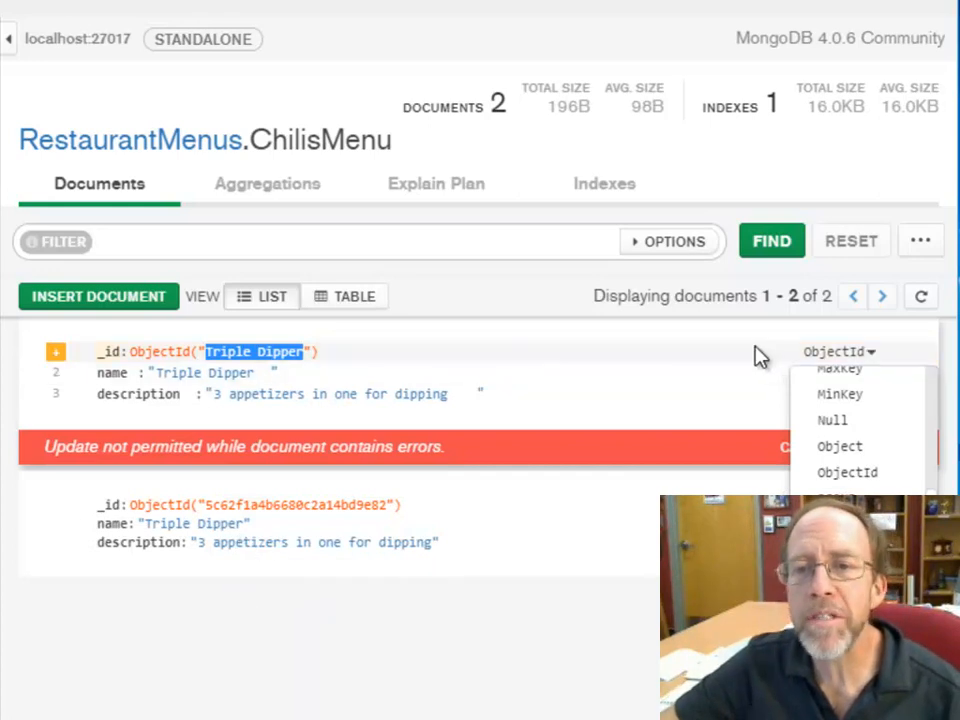
pyautogui.click(873, 354)
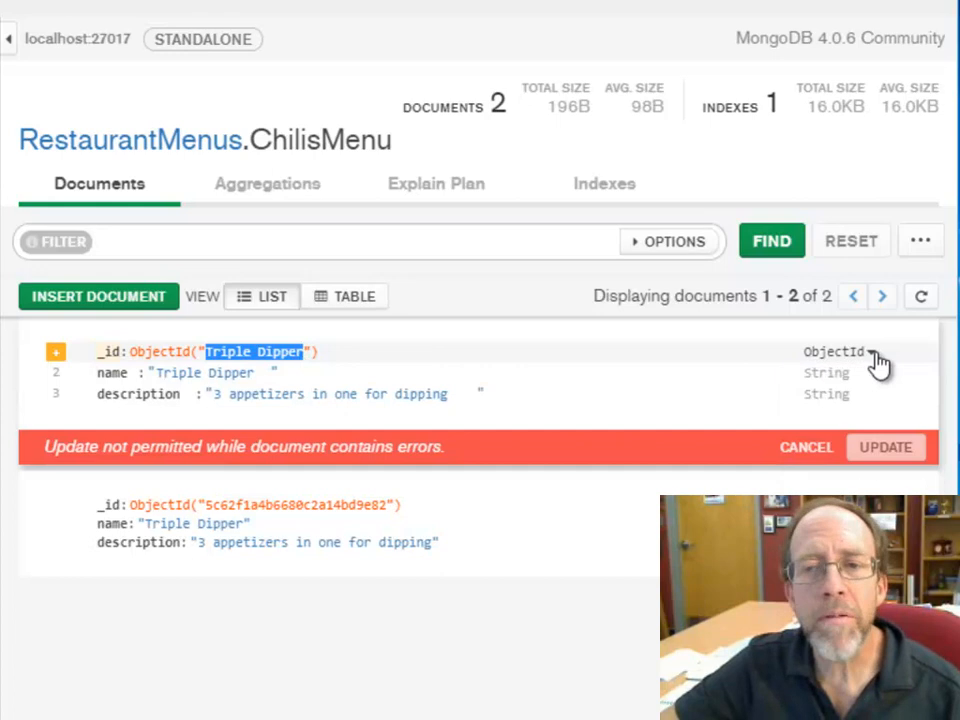
pyautogui.click(875, 358)
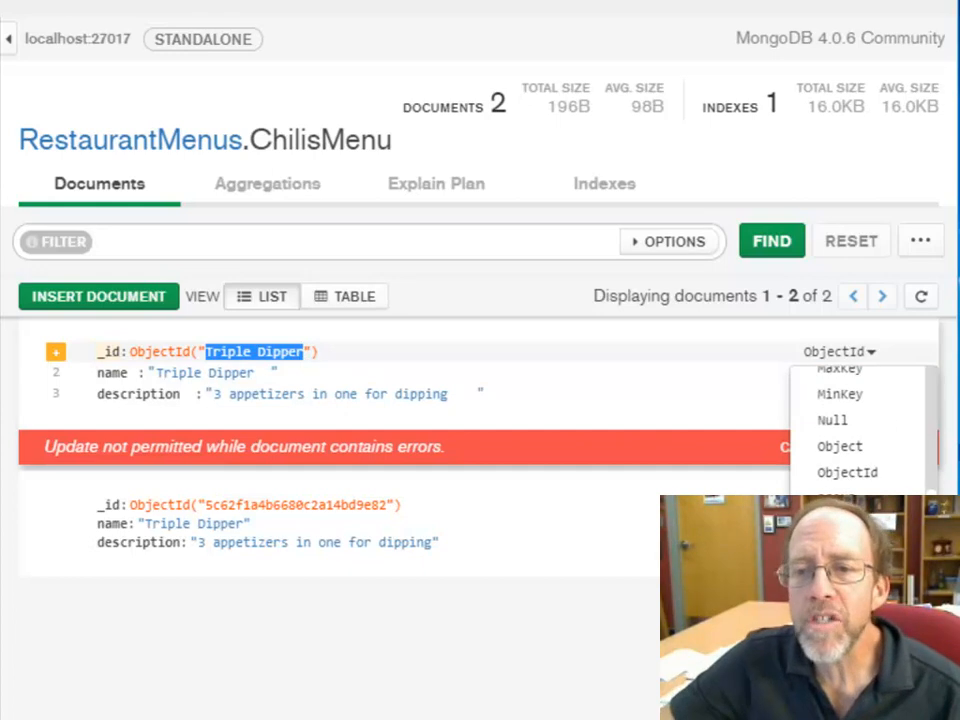
pyautogui.moveTo(930, 510); pyautogui.dragTo(928, 379)
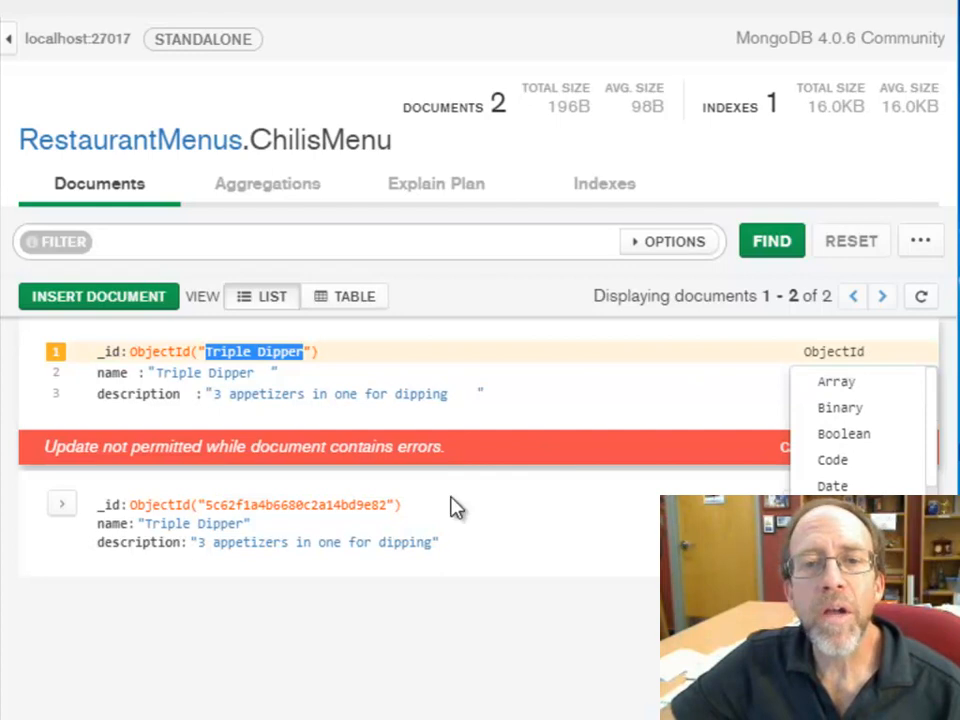
# Return to the table view and delete the document whose _id is the string Triple Dipper.
pyautogui.click(354, 296)
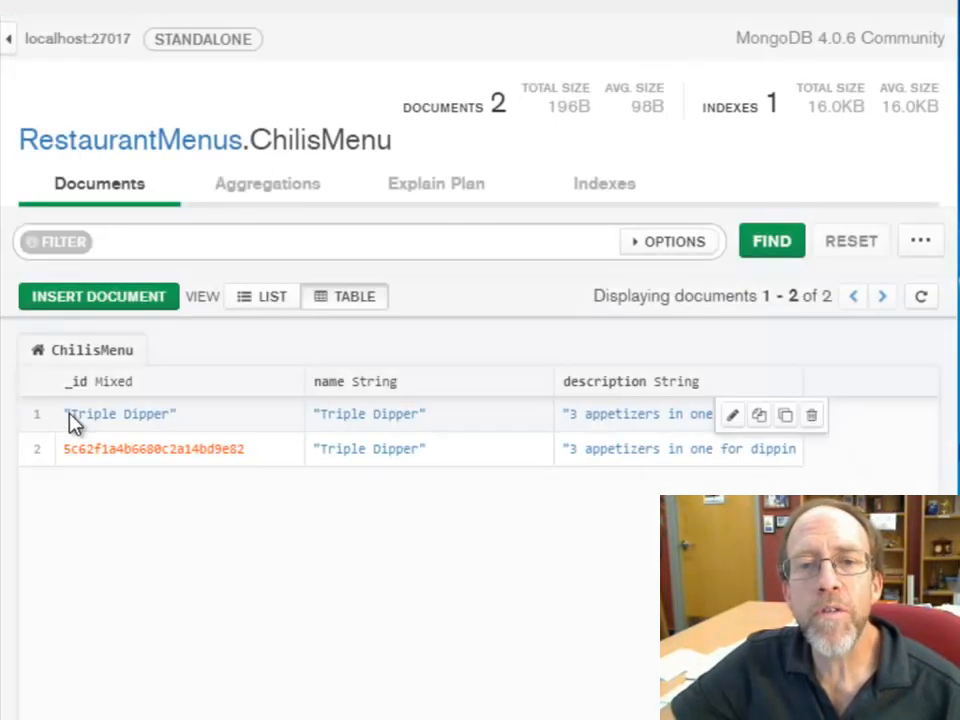
pyautogui.click(811, 416)
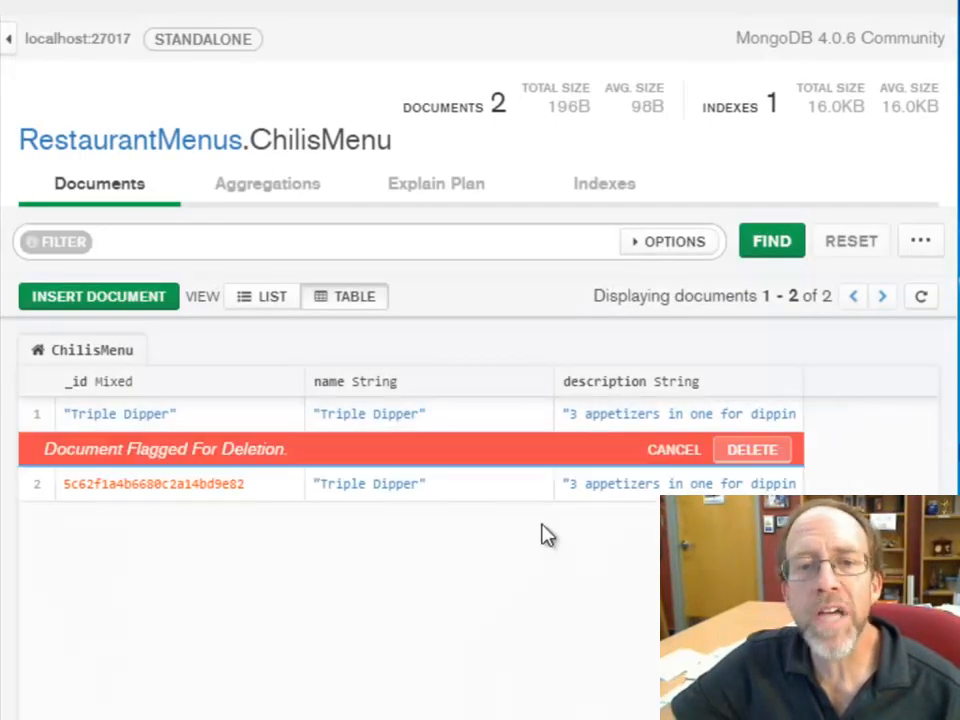
pyautogui.click(745, 450)
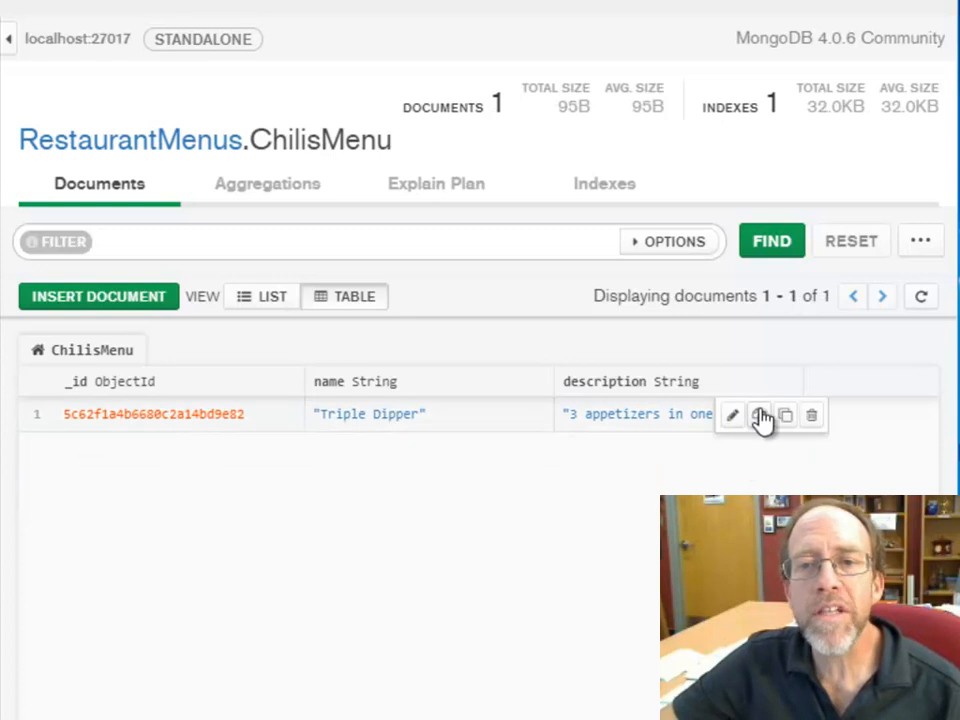
# Insert a clone of the Triple Dipper document and change the name in the second row to Awseome Blossom Petals.
pyautogui.click(795, 424)
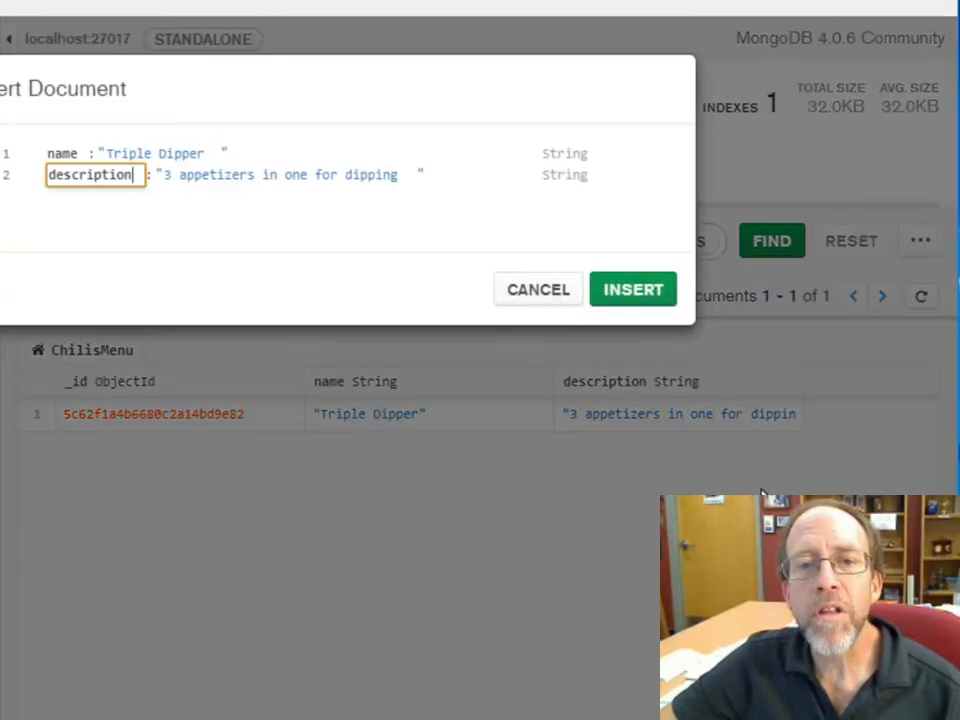
pyautogui.click(630, 292)
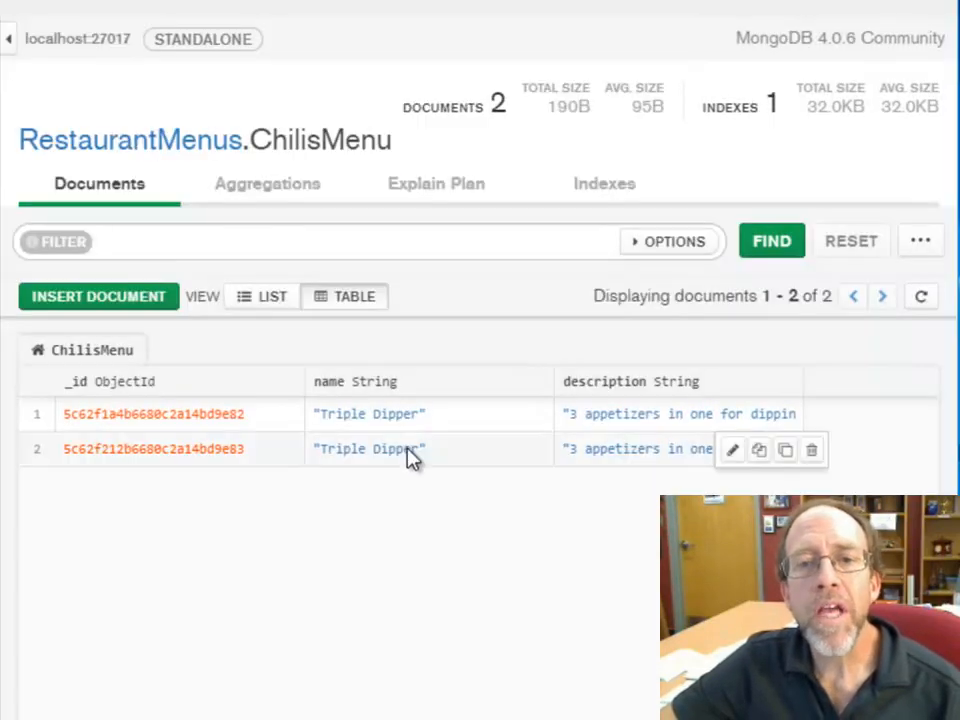
pyautogui.click(731, 452)
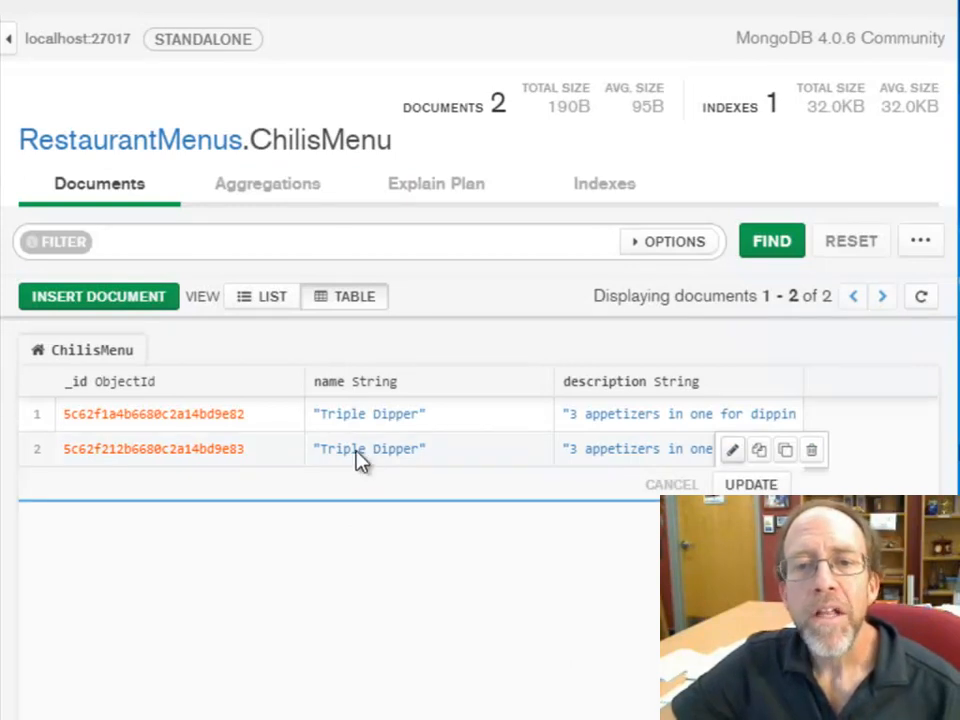
pyautogui.click(380, 447)
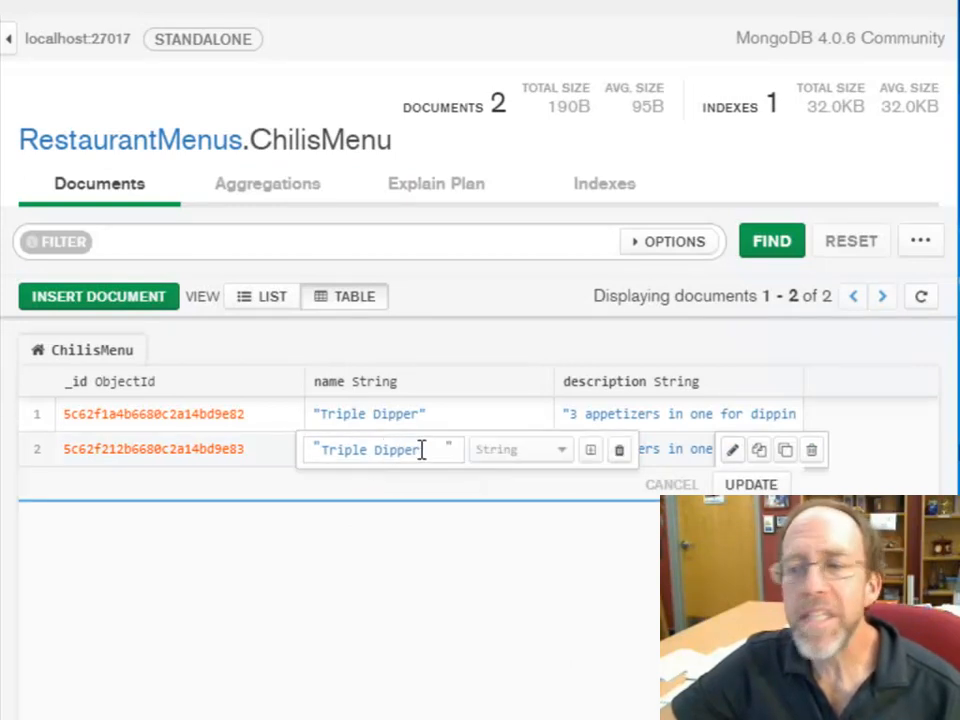
pyautogui.moveTo(422, 450); pyautogui.dragTo(300, 460)
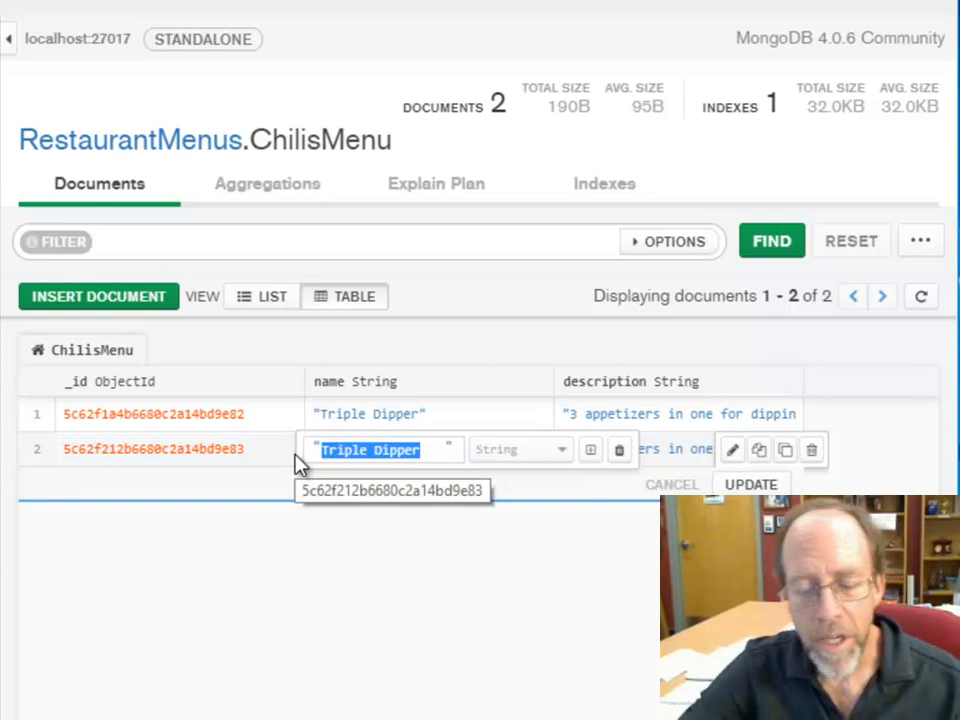
pyautogui.write('Awseo')
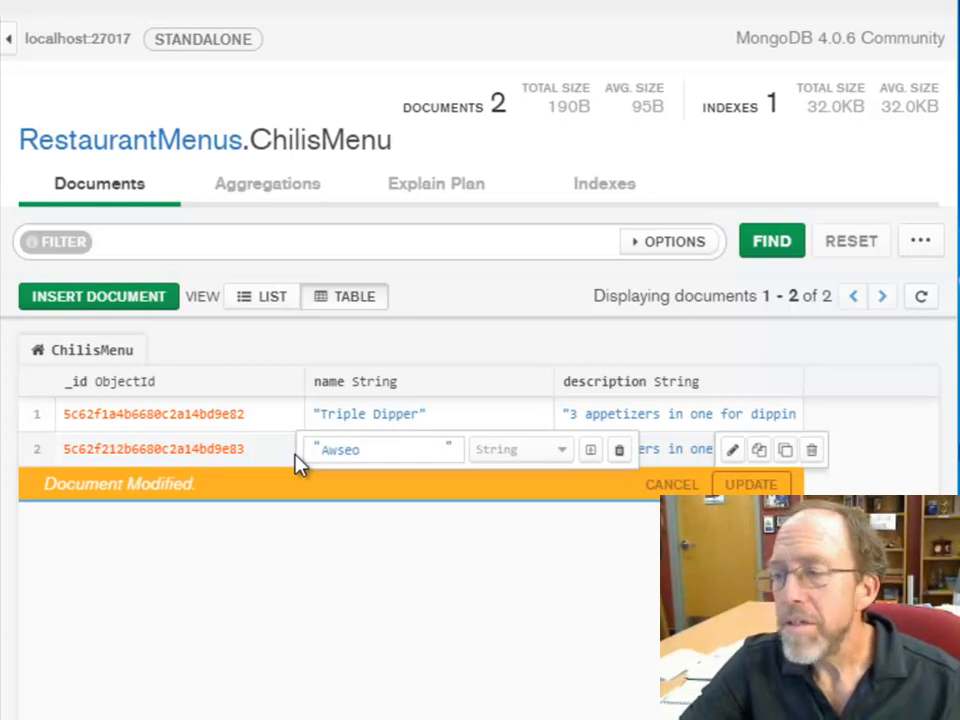
pyautogui.write('me Blo')
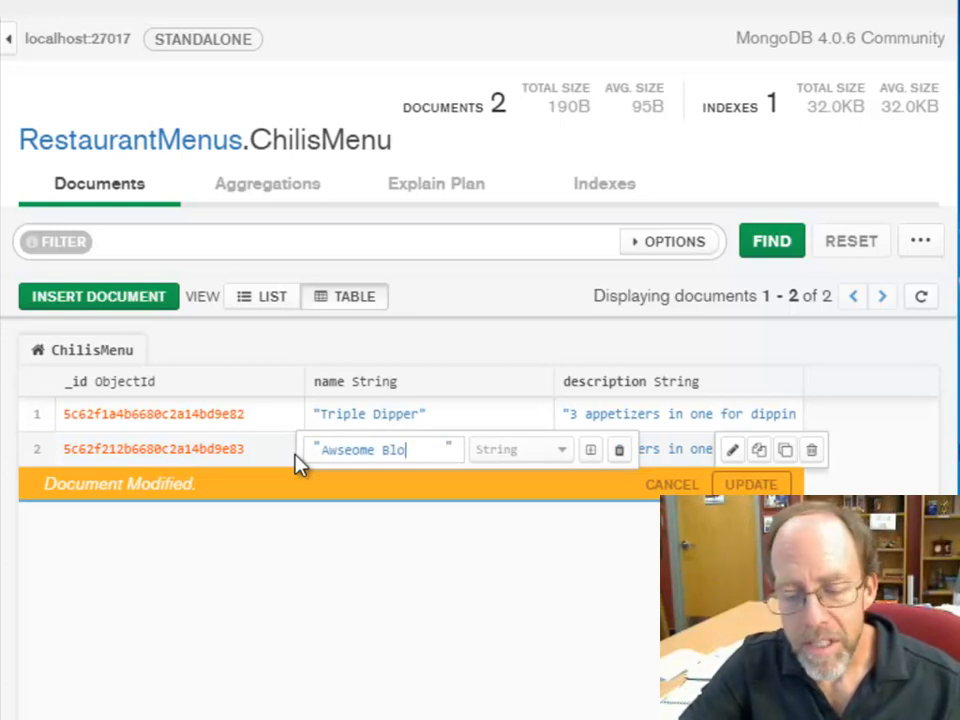
pyautogui.write('ssom Petals')
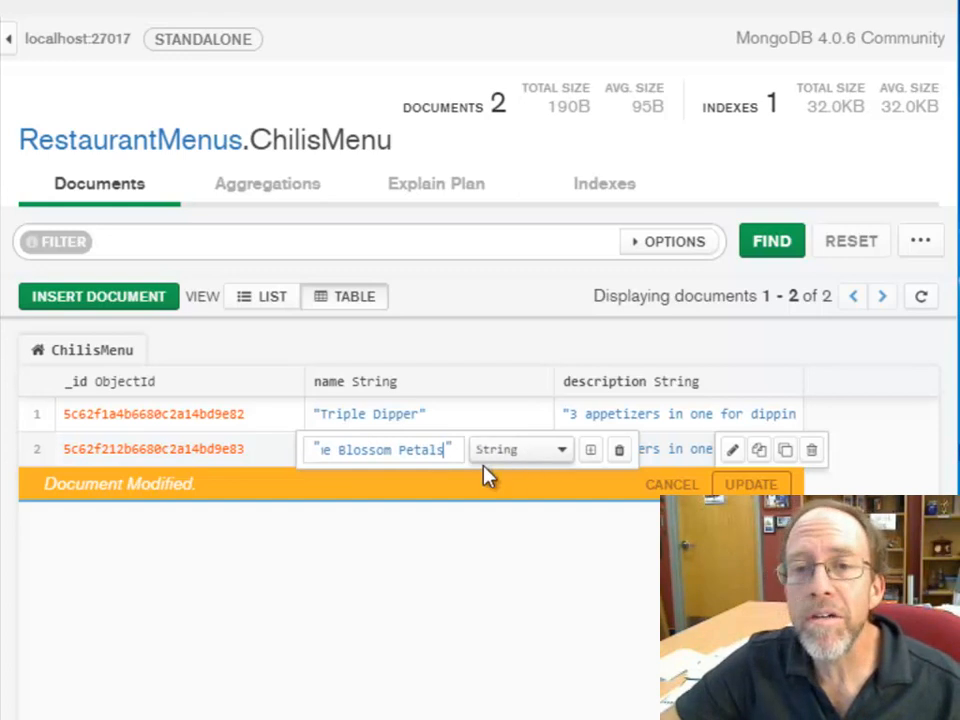
# Replace the second document's description with Served with Blossom Sauce and save the changes to the document.
pyautogui.click(668, 449)
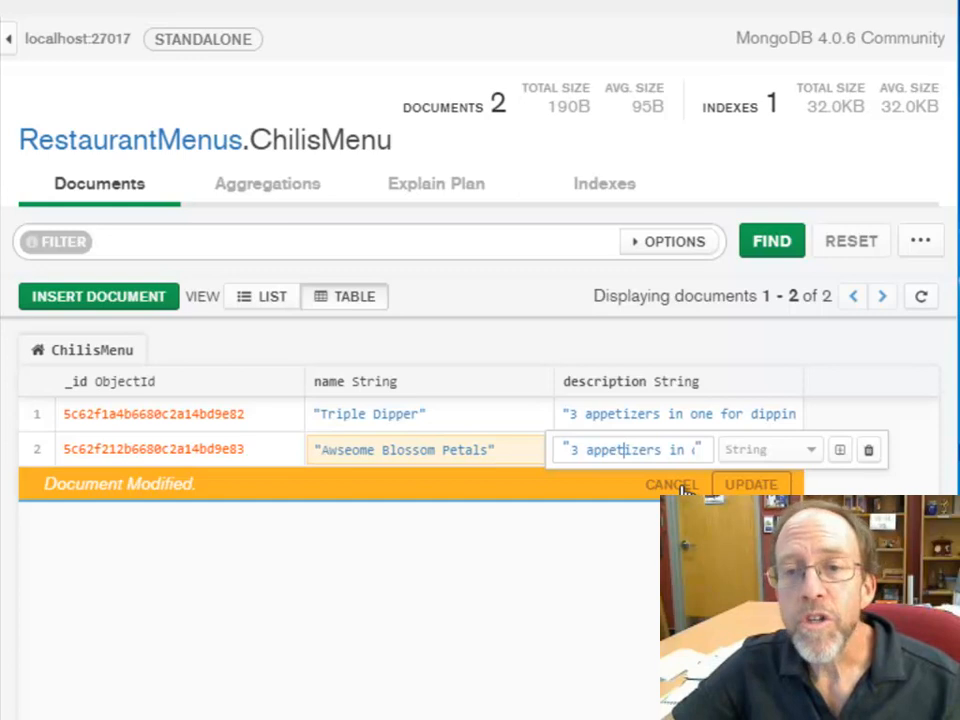
pyautogui.hotkey('shift', 'Right')
pyautogui.hotkey('shift', 'Right')
pyautogui.hotkey('shift', 'Right')
pyautogui.hotkey('shift', 'Right')
pyautogui.hotkey('shift', 'Right')
pyautogui.hotkey('shift', 'Right')
pyautogui.hotkey('shift', 'Right')
pyautogui.hotkey('shift', 'Right')
pyautogui.hotkey('shift', 'Right')
pyautogui.hotkey('shift', 'Right')
pyautogui.hotkey('shift', 'Right')
pyautogui.hotkey('shift', 'Right')
pyautogui.hotkey('shift', 'Right')
pyautogui.hotkey('shift', 'Right')
pyautogui.hotkey('shift', 'Right')
pyautogui.hotkey('shift', 'Right')
pyautogui.hotkey('shift', 'Right')
pyautogui.hotkey('shift', 'Right')
pyautogui.hotkey('shift', 'Right')
pyautogui.hotkey('shift', 'Right')
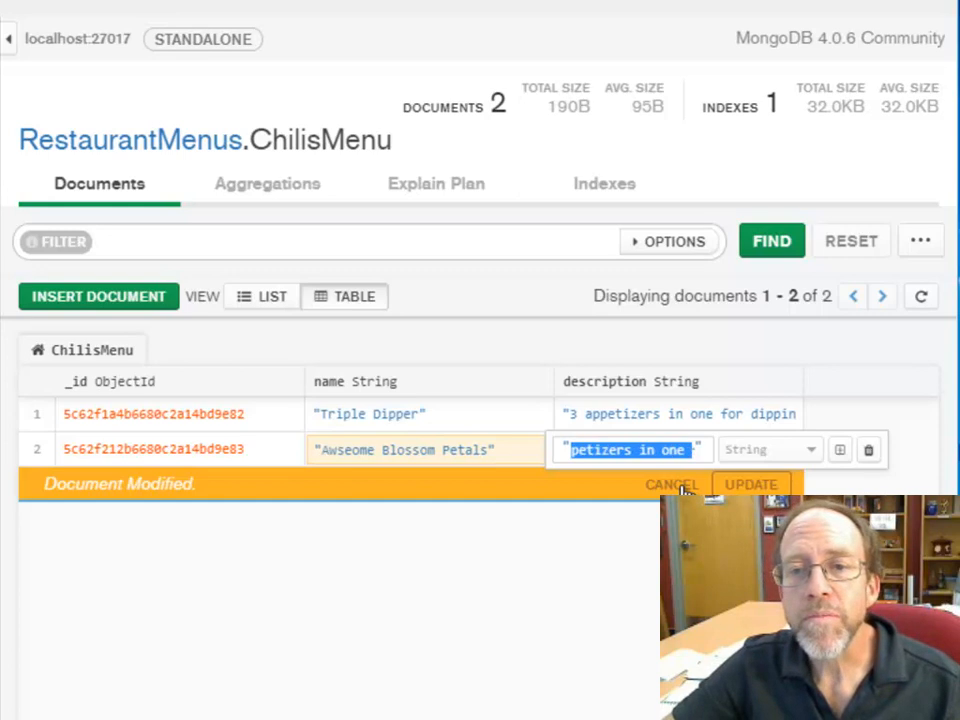
pyautogui.write('Serv')
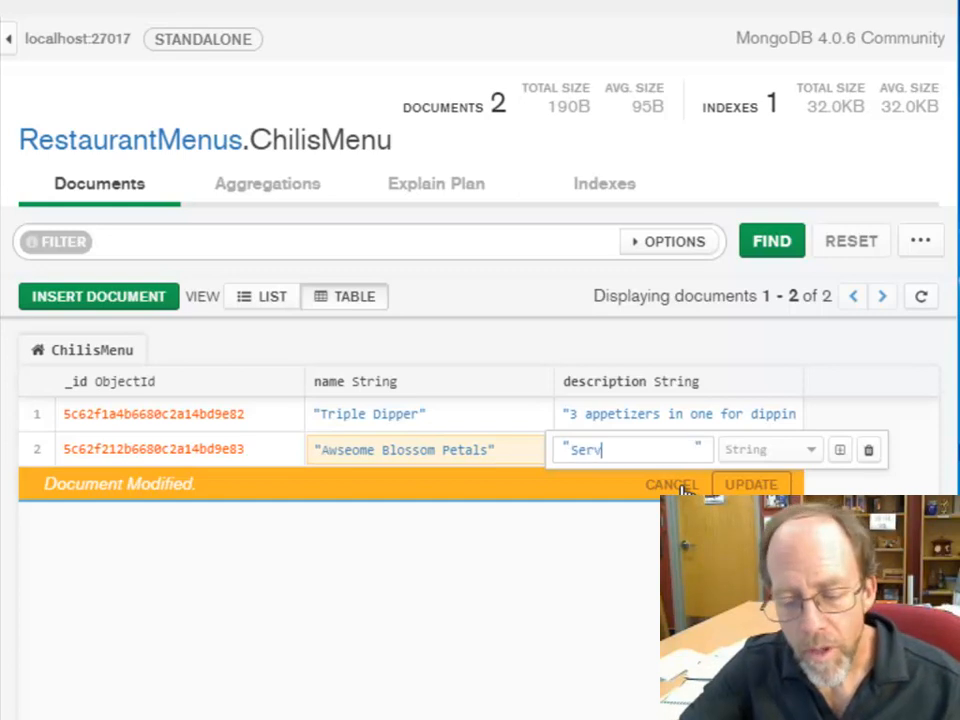
pyautogui.write('ed with Blos')
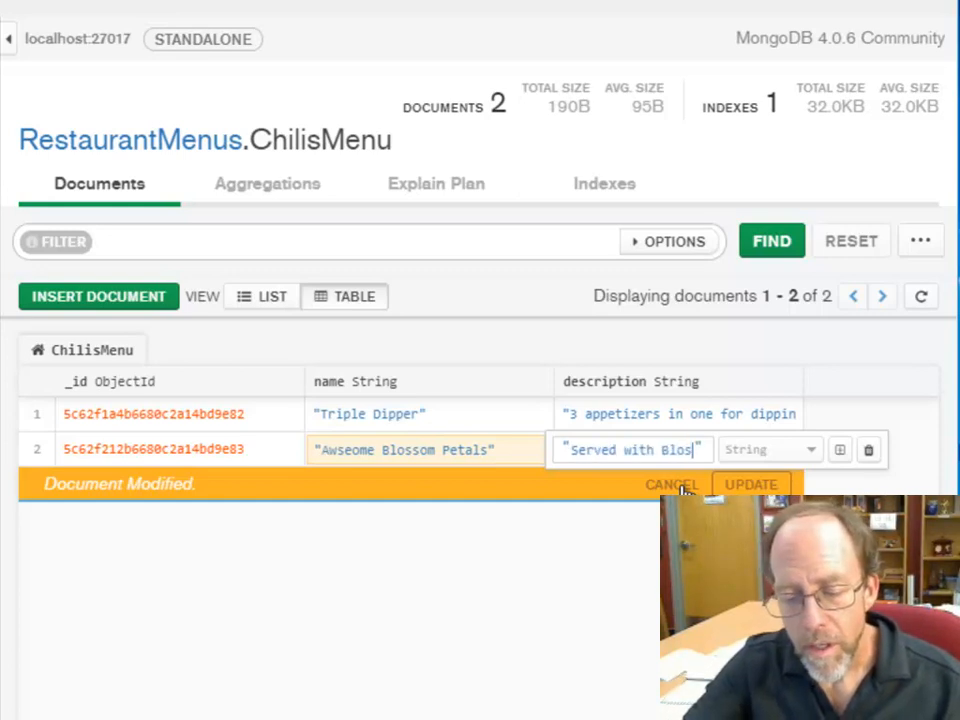
pyautogui.write('som Sauce')
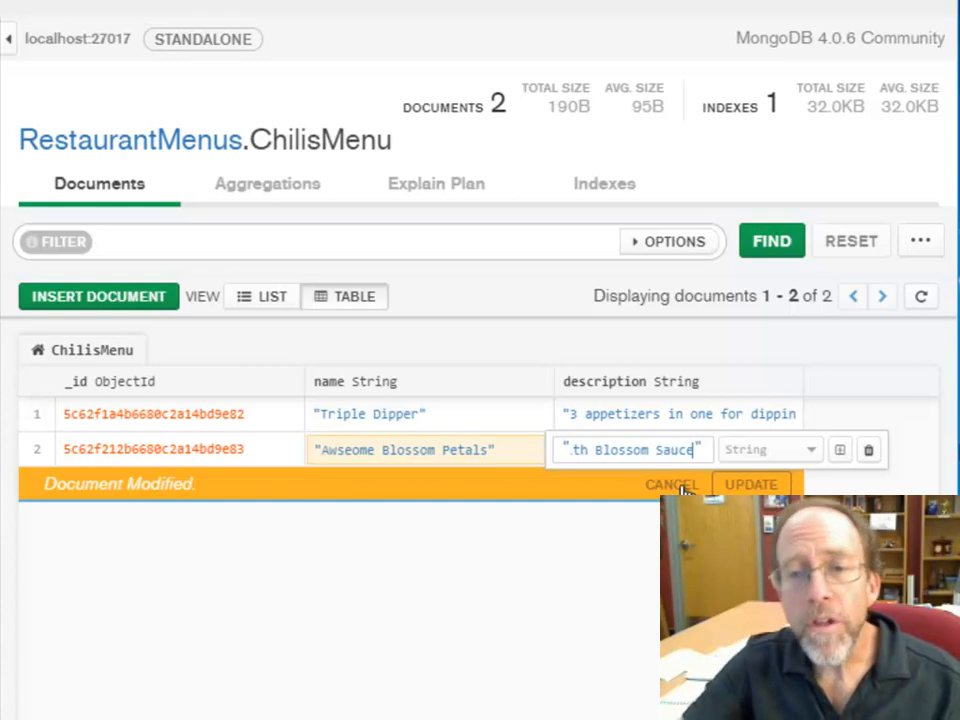
pyautogui.click(570, 562)
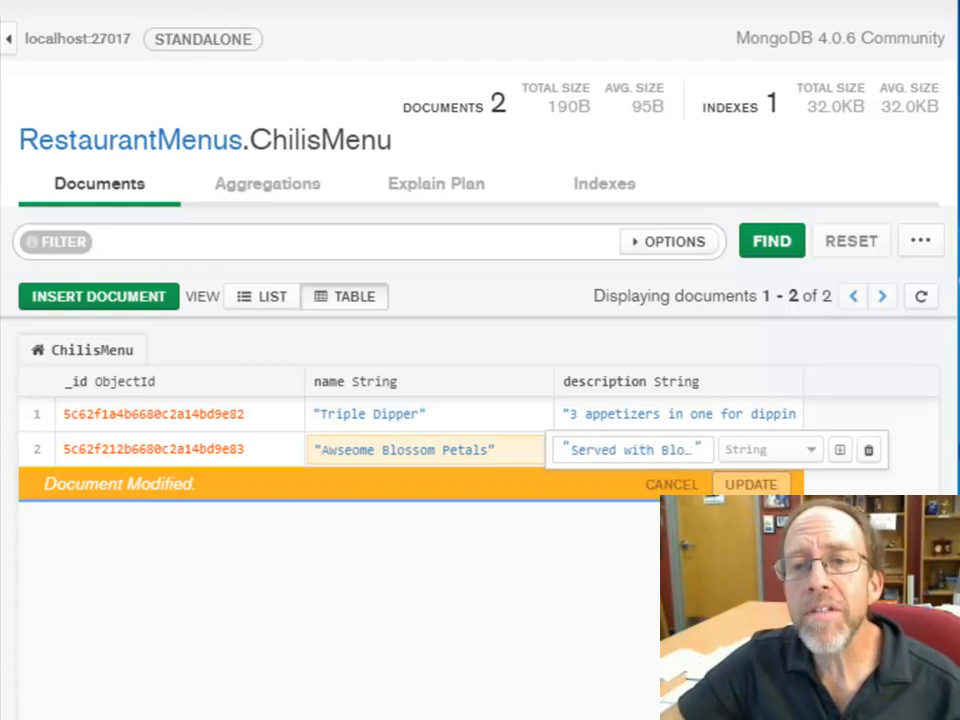
pyautogui.click(751, 484)
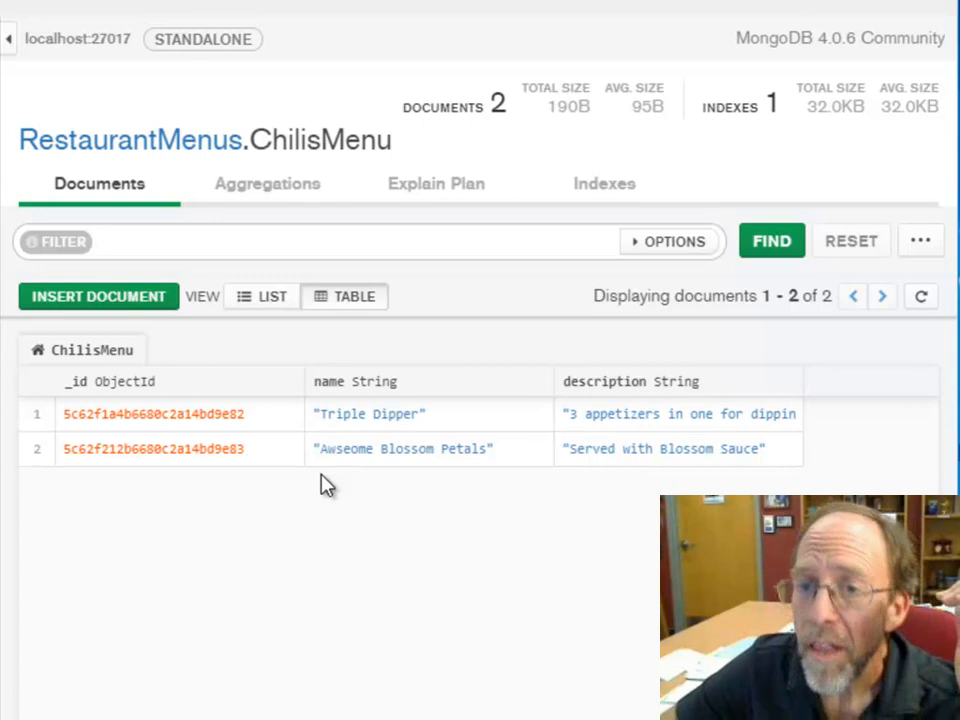
# In the list view, add a field named Menu Group after description in the Triple Dipper document.
pyautogui.moveTo(573, 418)
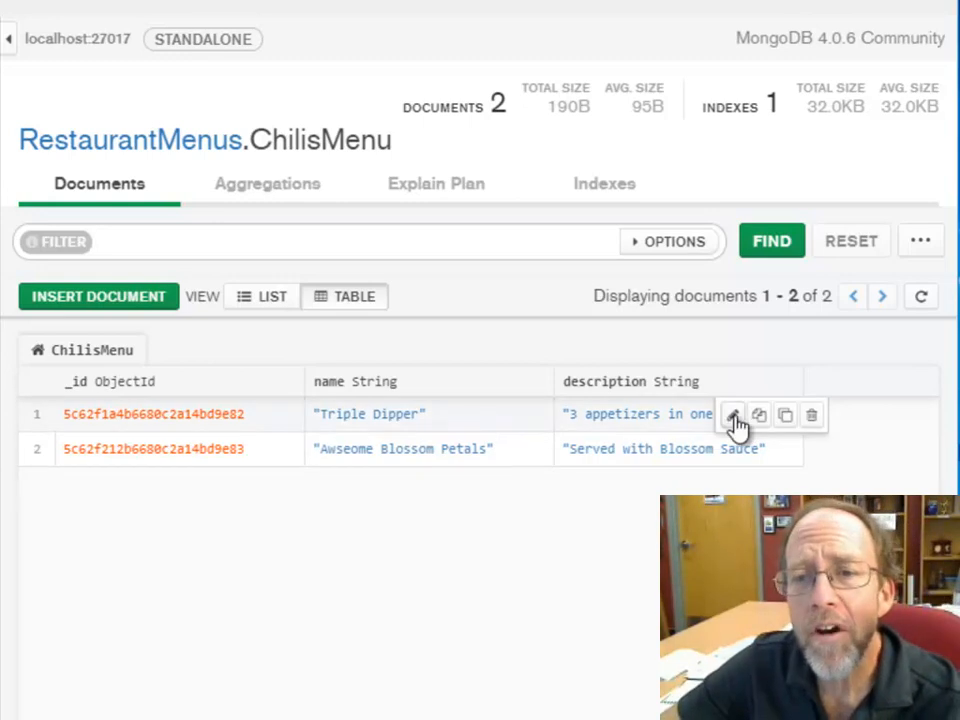
pyautogui.click(265, 300)
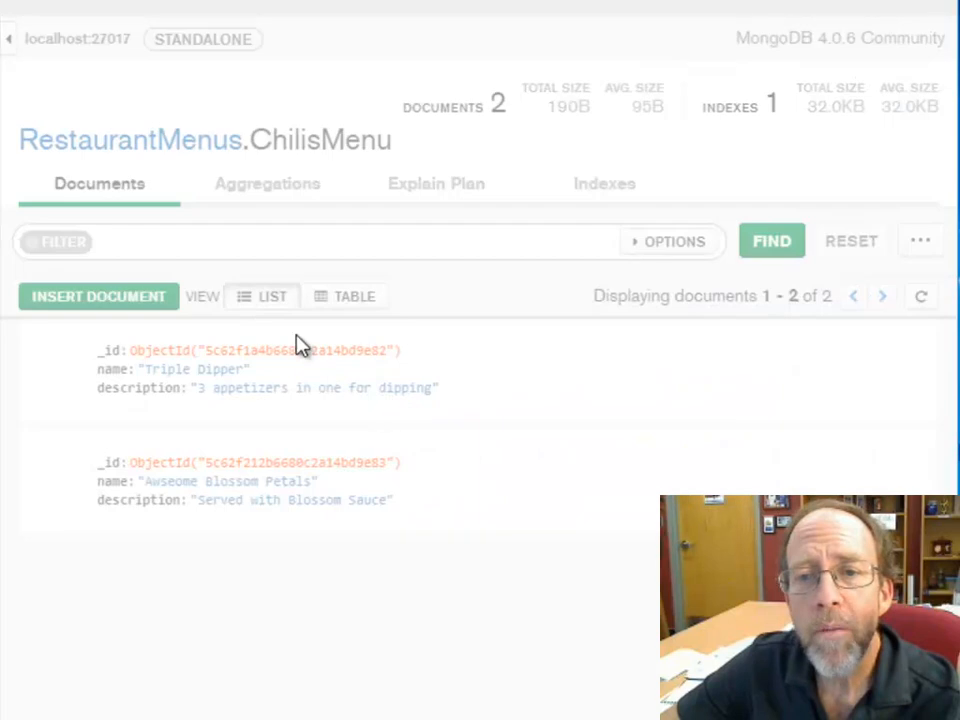
pyautogui.moveTo(296, 387)
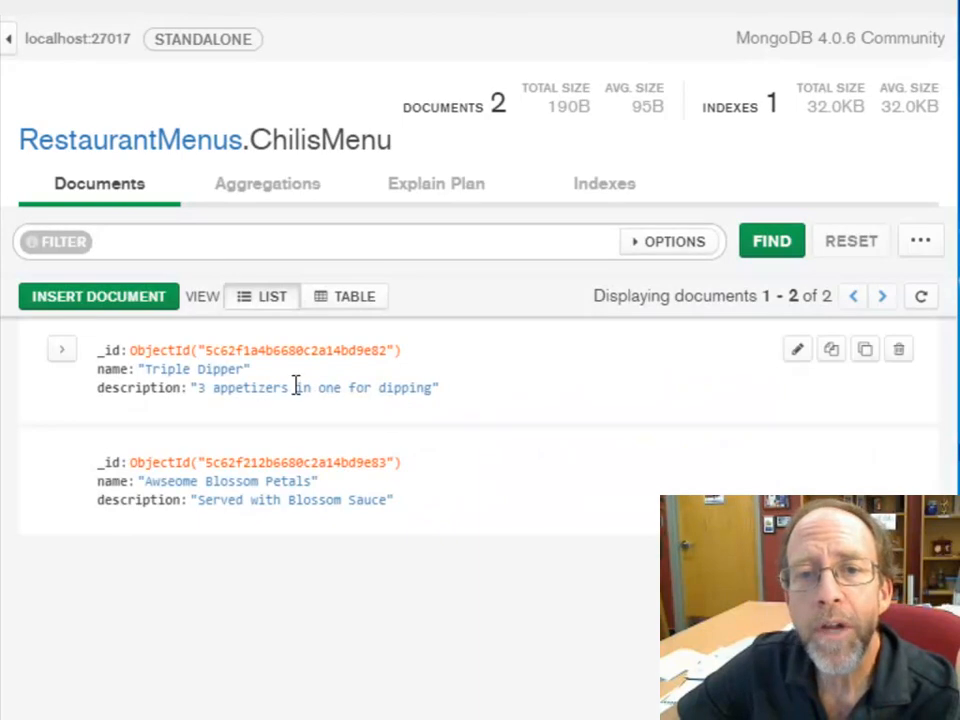
pyautogui.click(797, 349)
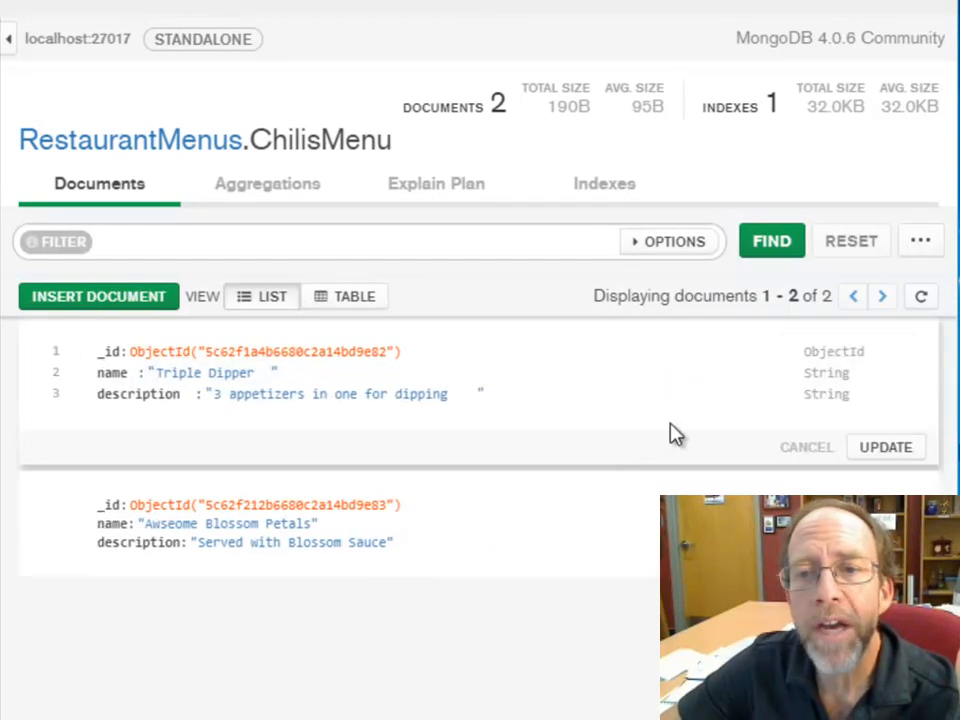
pyautogui.click(56, 395)
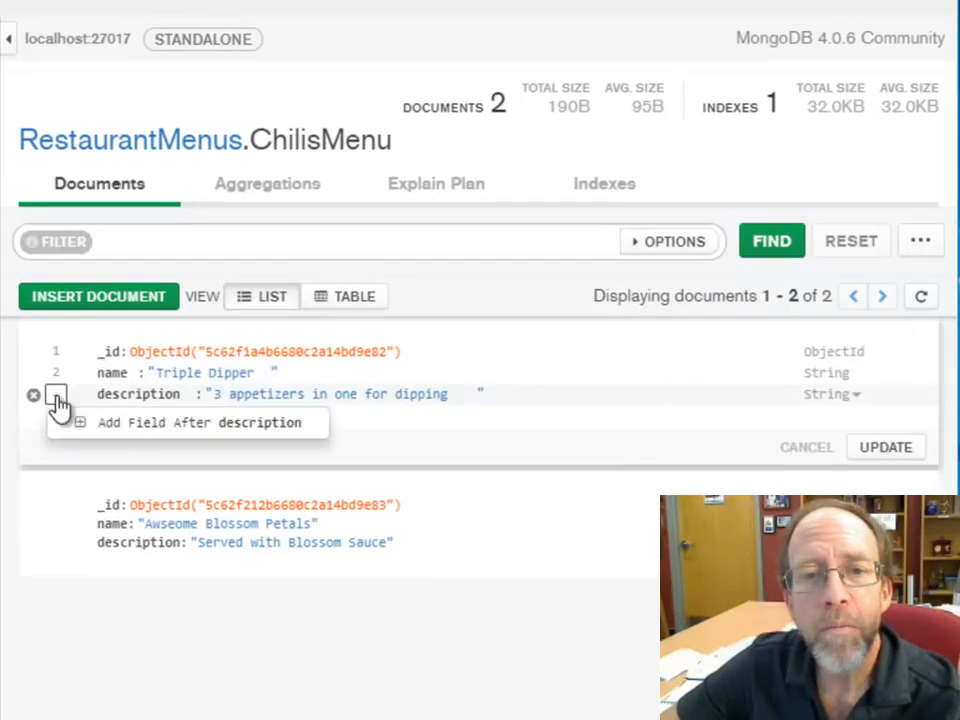
pyautogui.click(111, 439)
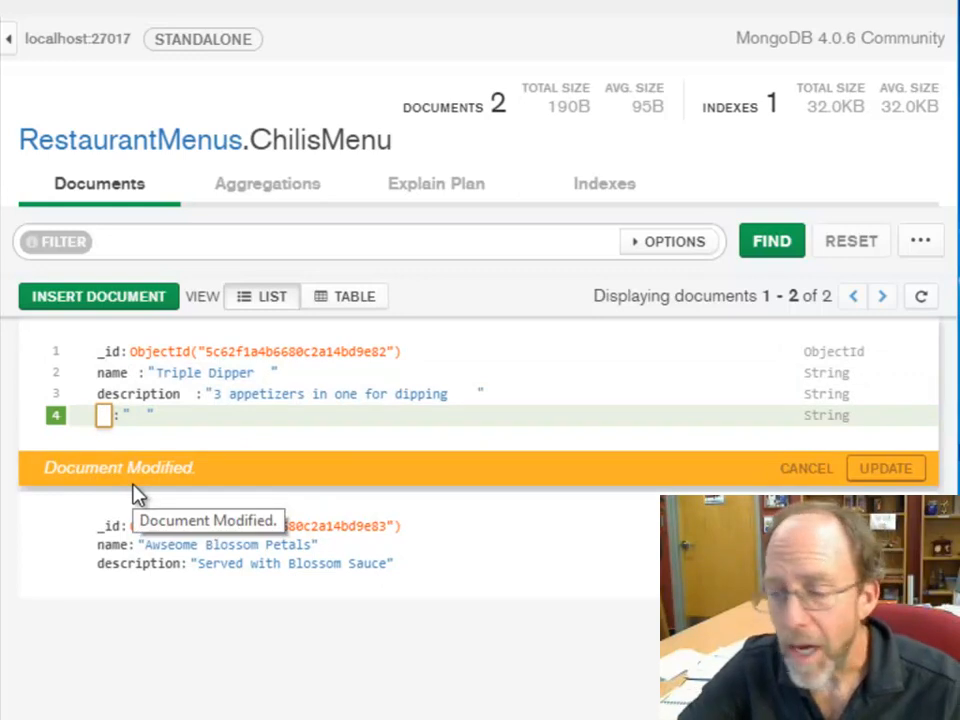
pyautogui.write('Menu ')
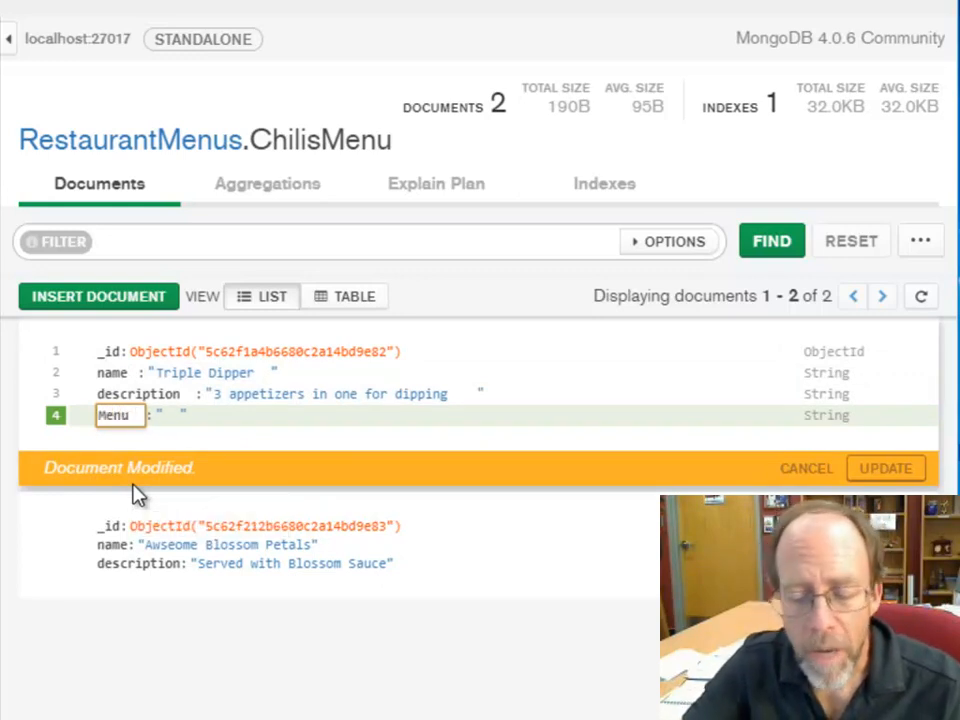
pyautogui.write('Group')
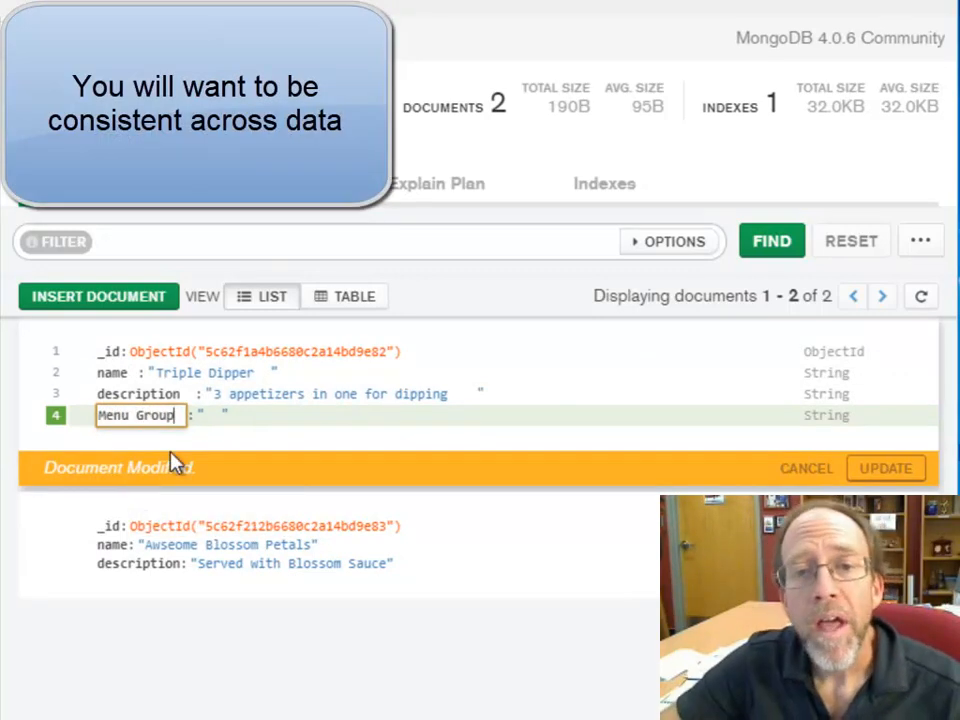
# Set the Triple Dipper document's Menu Group value to Appetizers and save the document.
pyautogui.click(214, 414)
pyautogui.write('App')
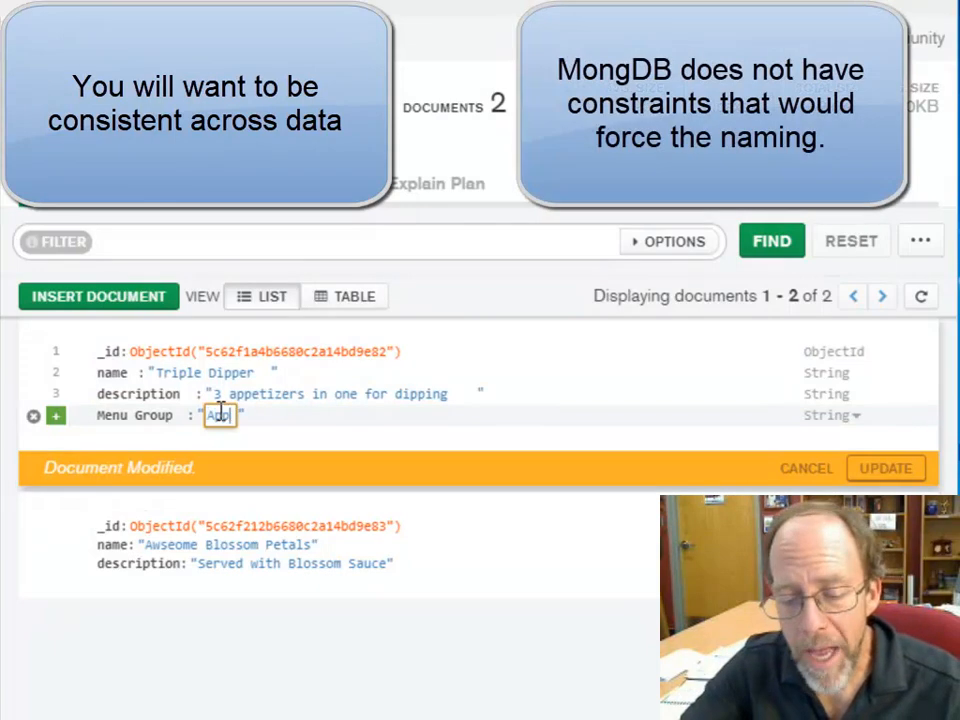
pyautogui.write('etizers')
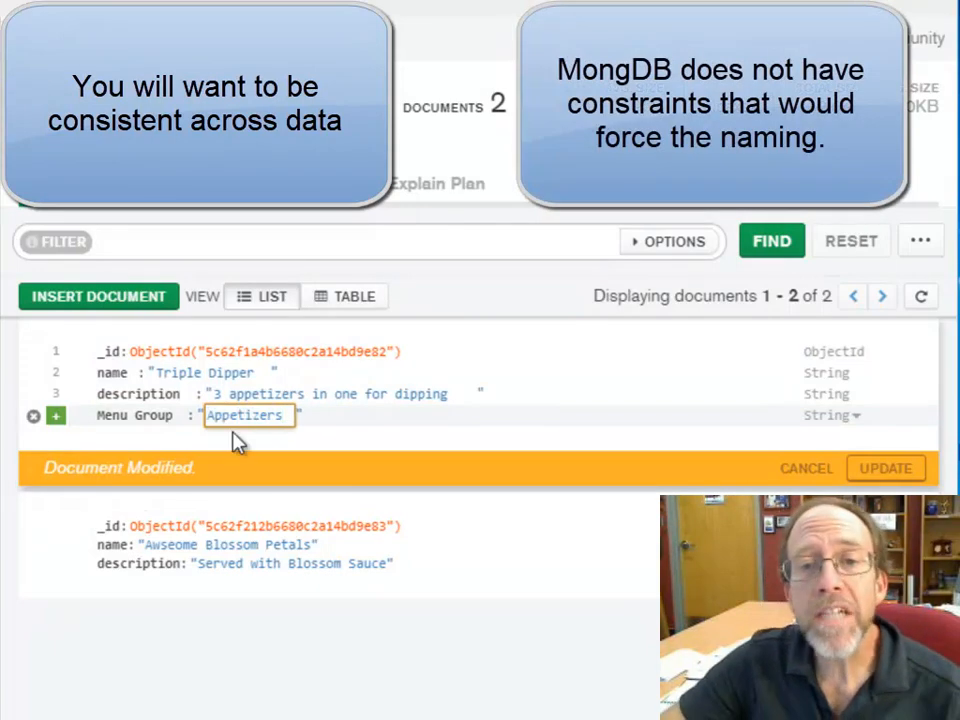
pyautogui.click(222, 645)
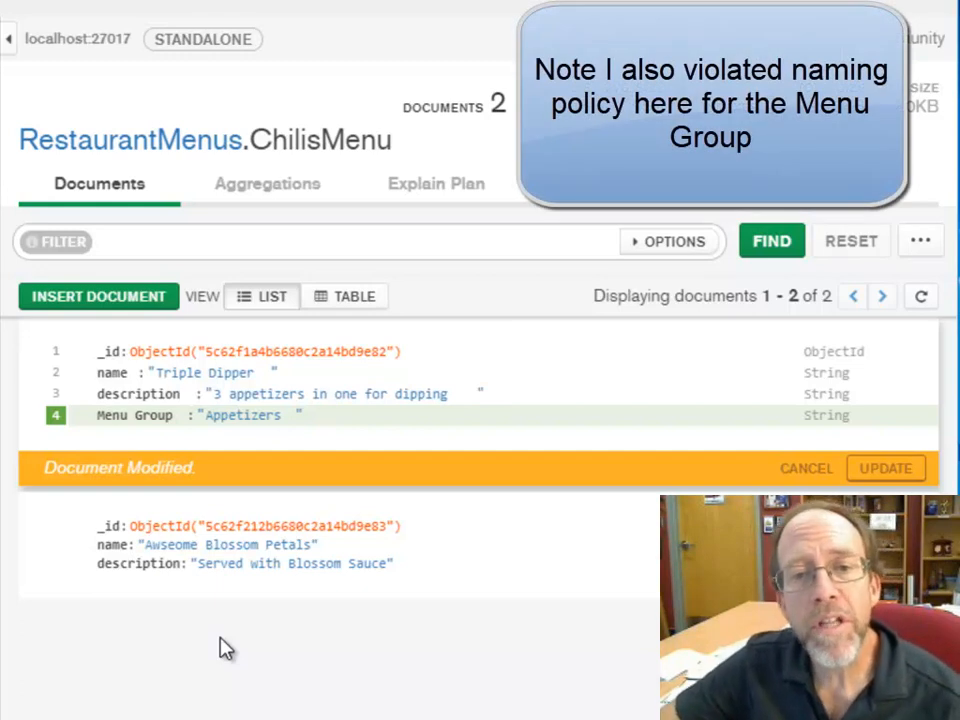
pyautogui.click(870, 470)
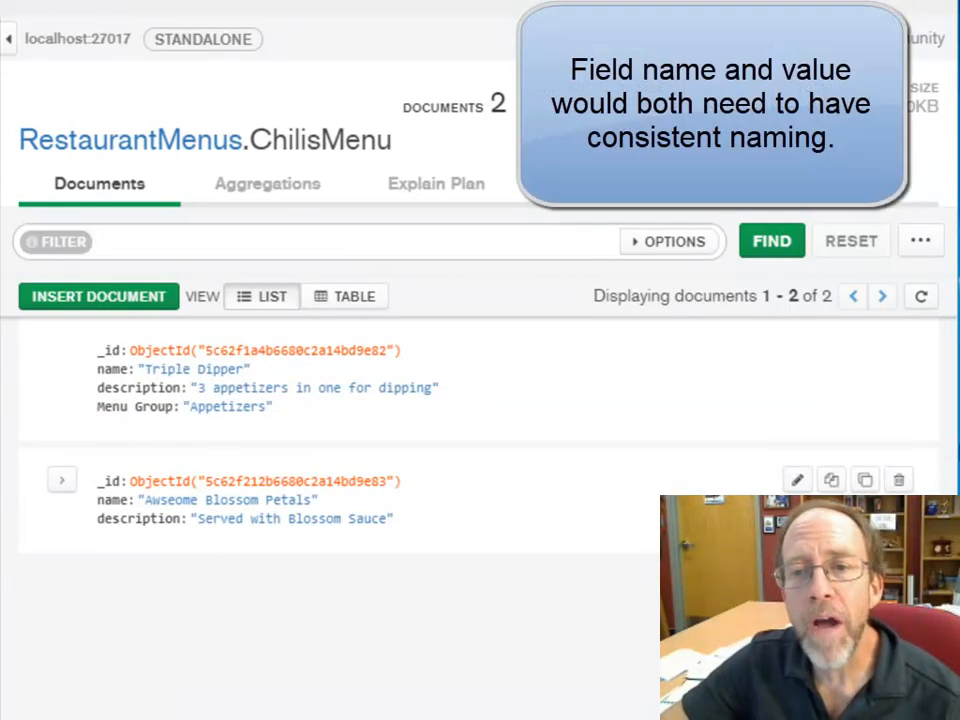
# Add a field named Menu Group after description in the Awseome Blossom Petals document.
pyautogui.click(797, 480)
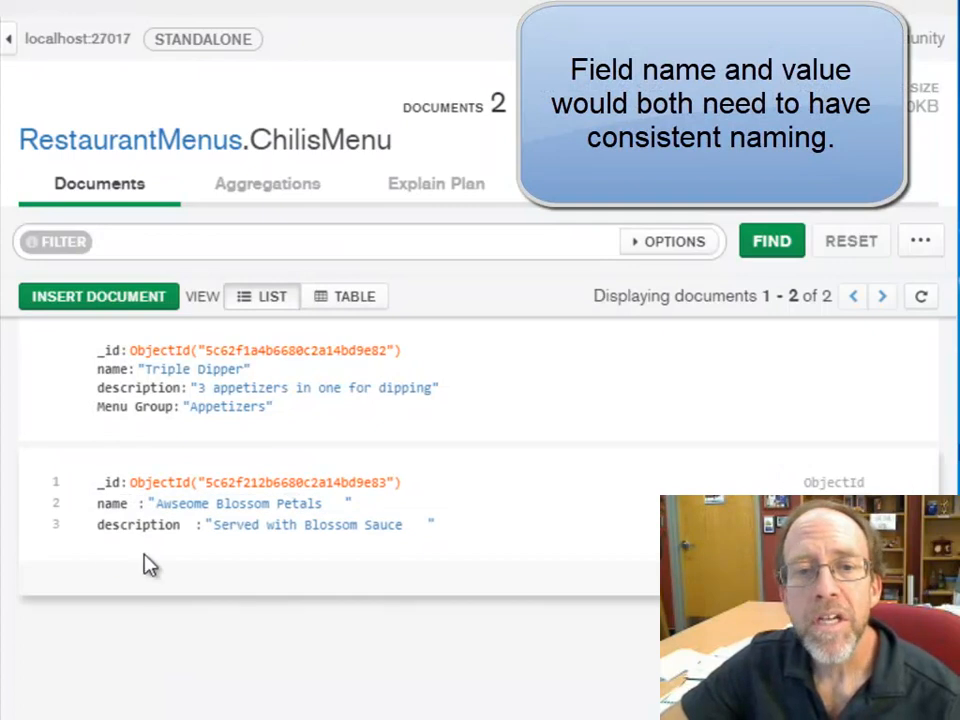
pyautogui.click(55, 525)
pyautogui.click(108, 556)
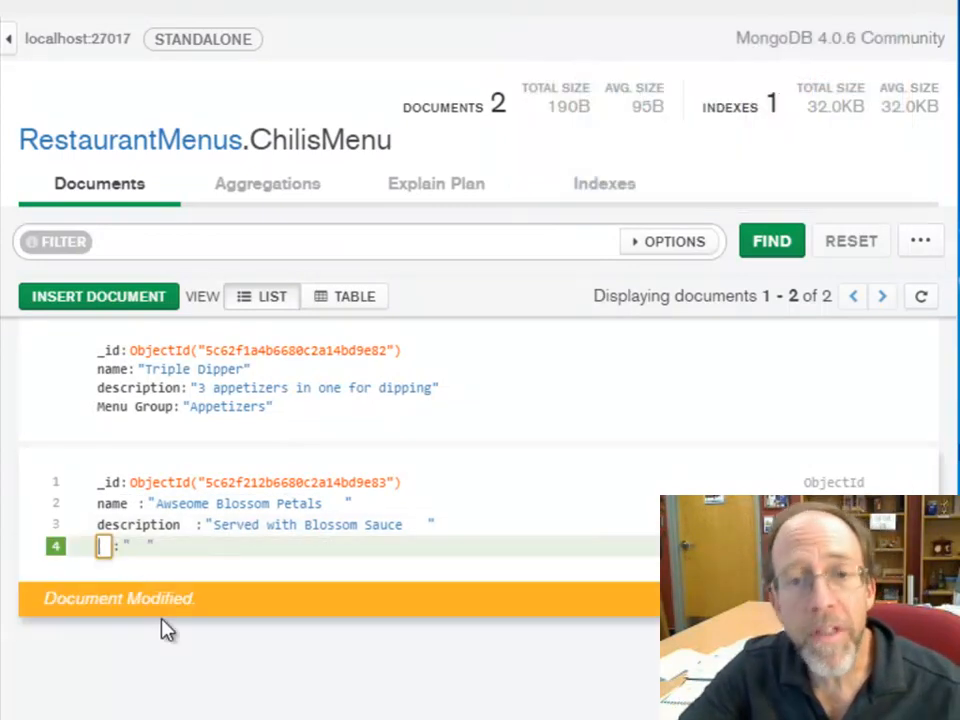
pyautogui.write('Mneu')
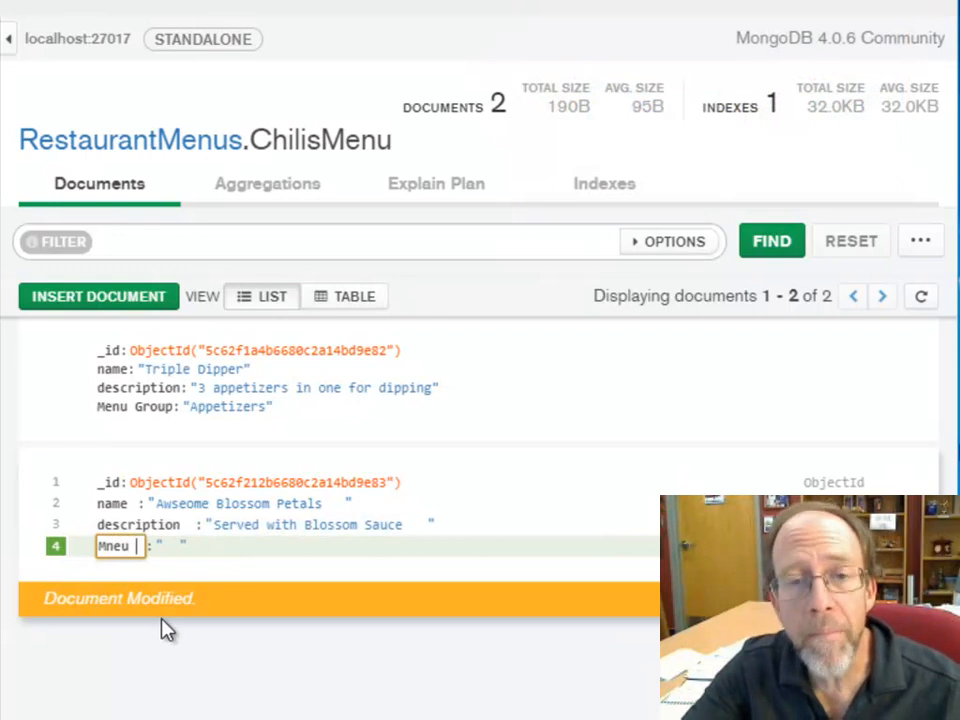
pyautogui.press('BackSpace')
pyautogui.press('BackSpace')
pyautogui.press('BackSpace')
pyautogui.press('BackSpace')
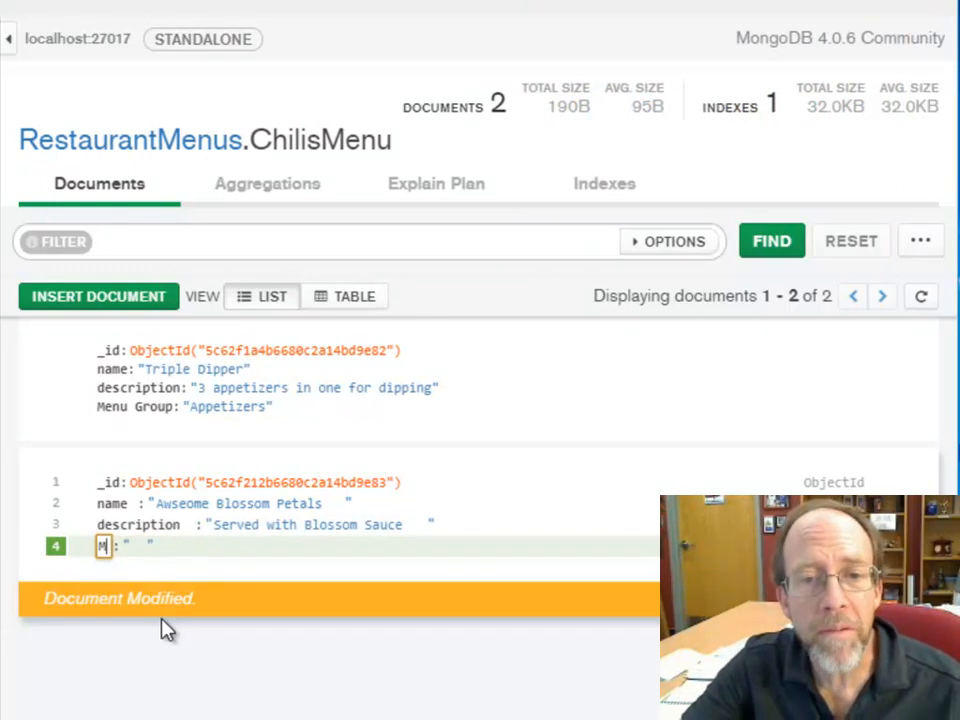
pyautogui.write('enu')
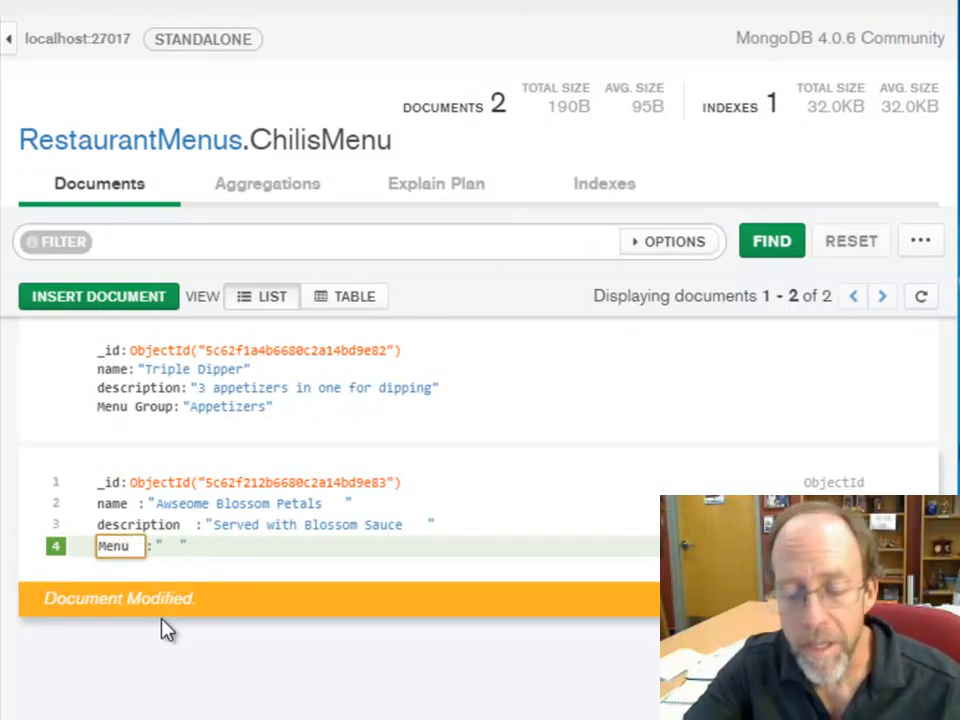
pyautogui.write('Group')
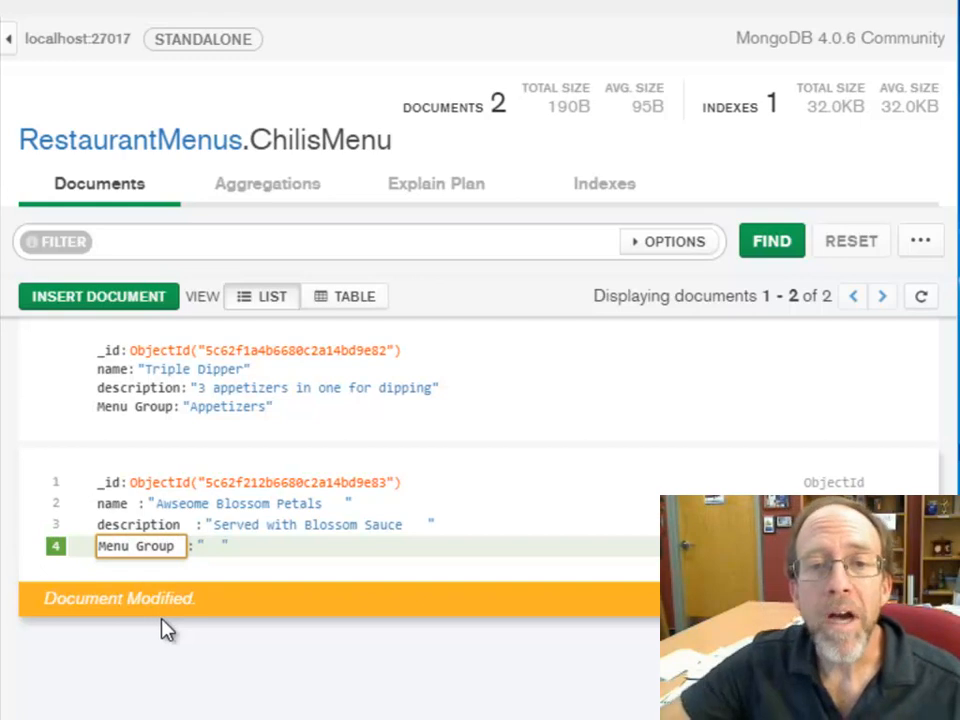
# Set the second document's Menu Group value to Appetizers, save the document and return to the table view.
pyautogui.click(210, 545)
pyautogui.write('Appet')
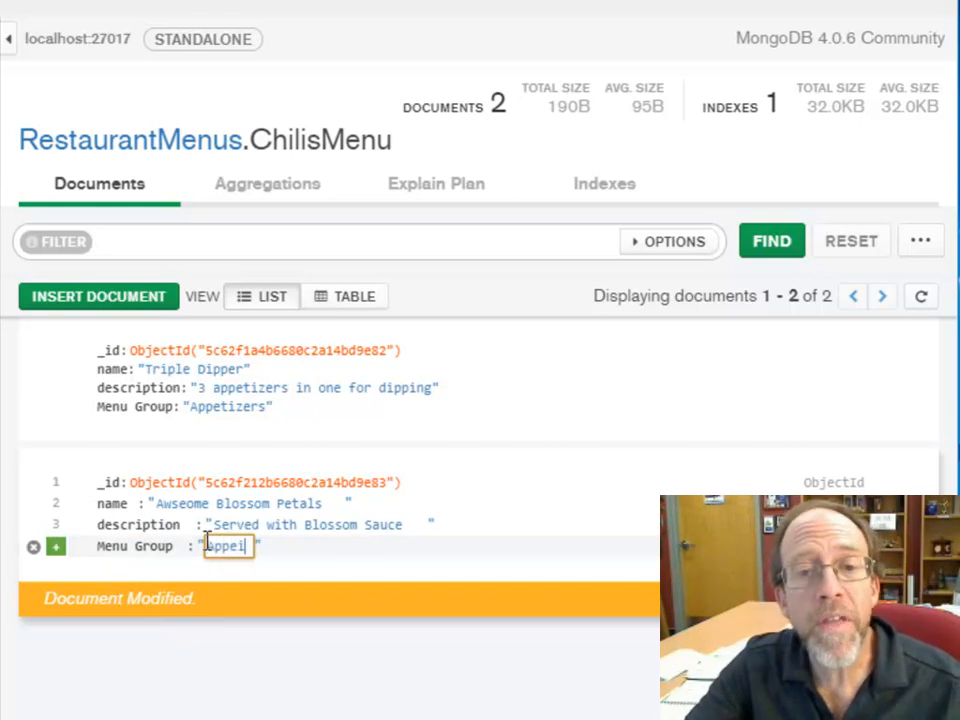
pyautogui.press('BackSpace')
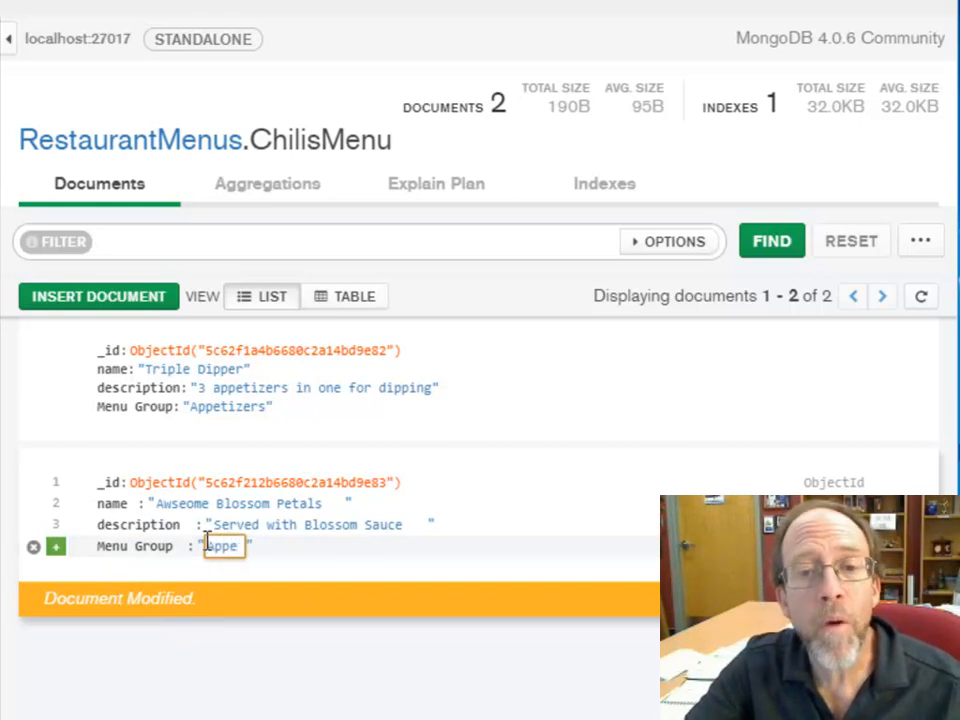
pyautogui.write('tizers')
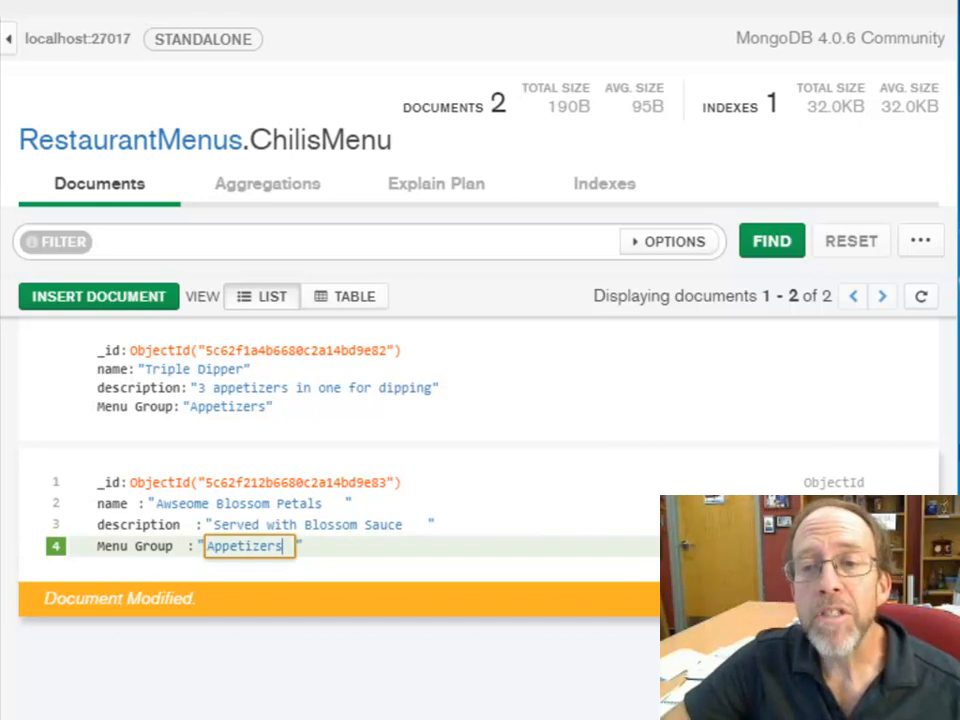
pyautogui.click(894, 599)
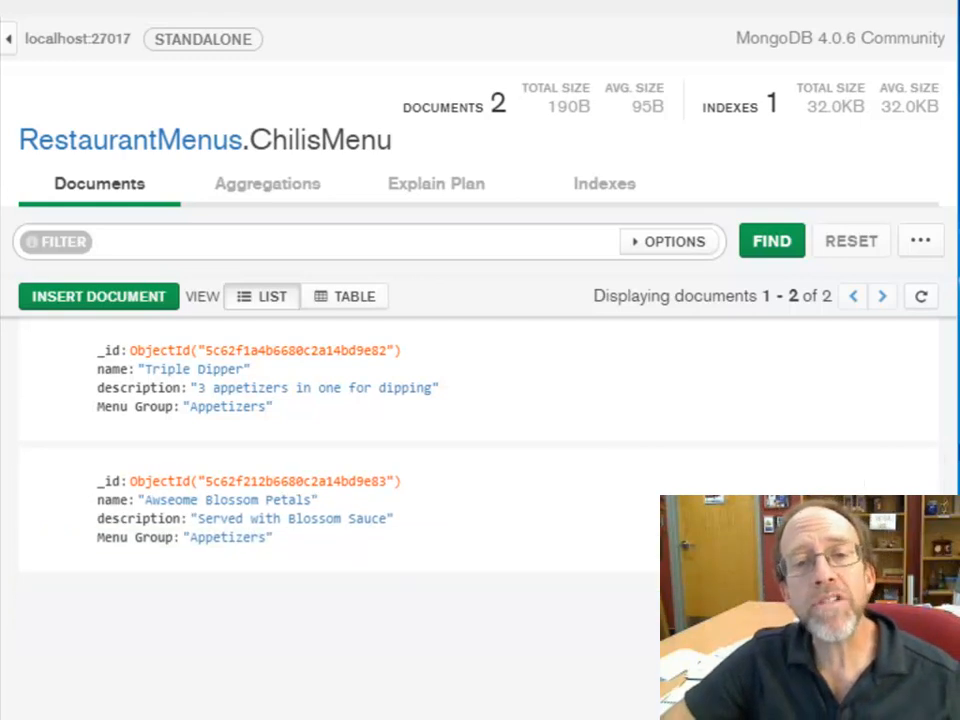
pyautogui.click(352, 302)
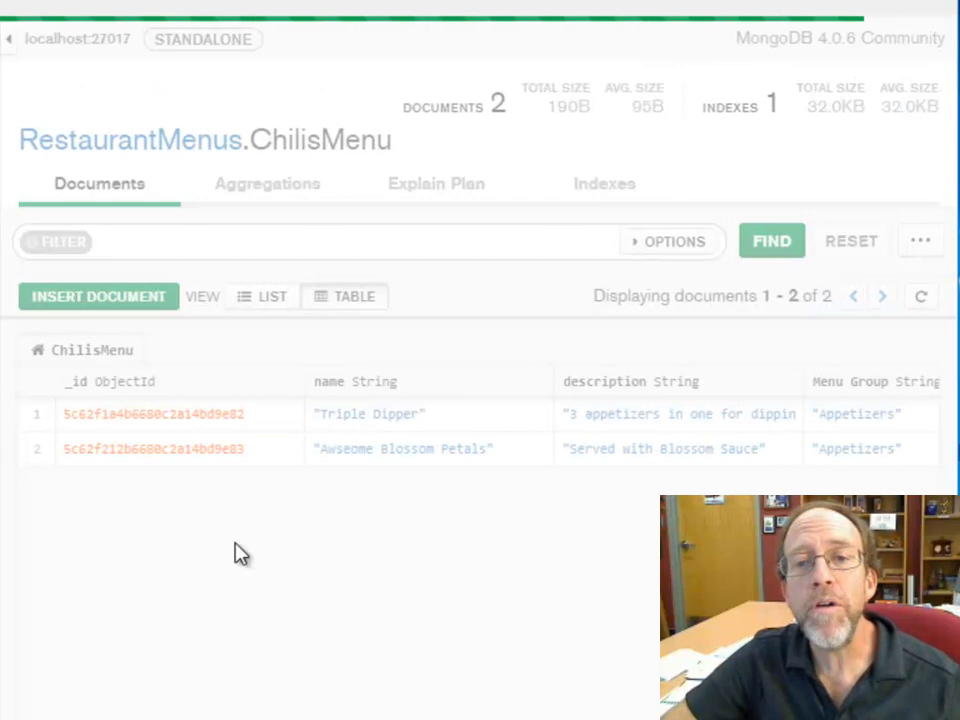